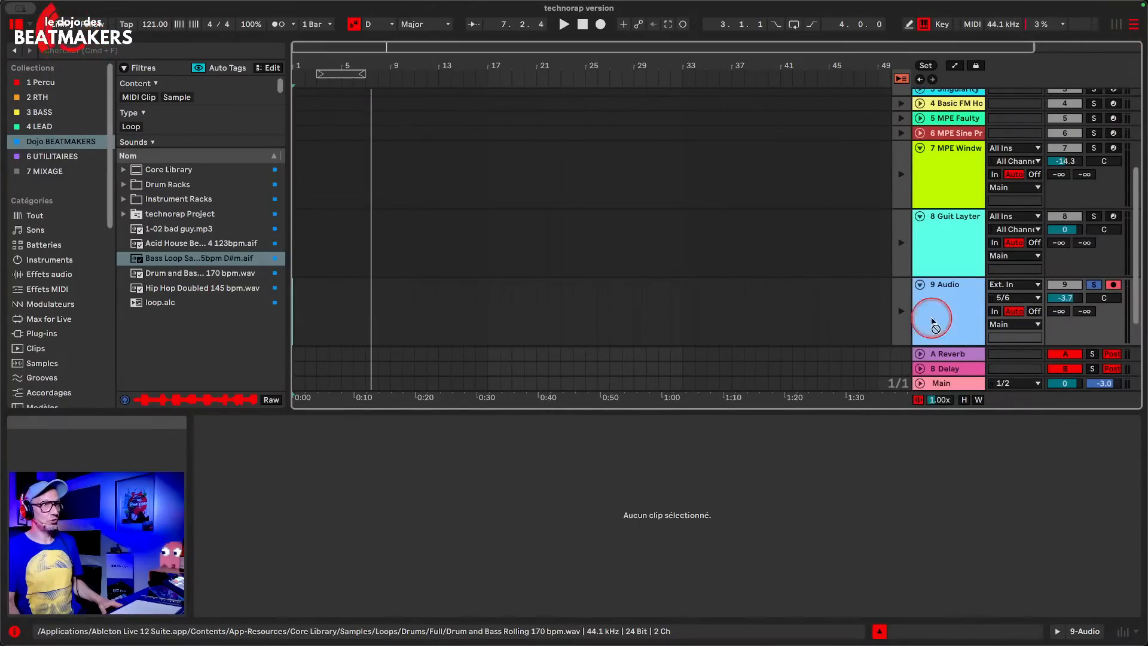
- Place the Drum and Bass Rolling 170 bpm loop on the 9 Audio track at bar 25 and play it
drag(935, 323, 605, 301)
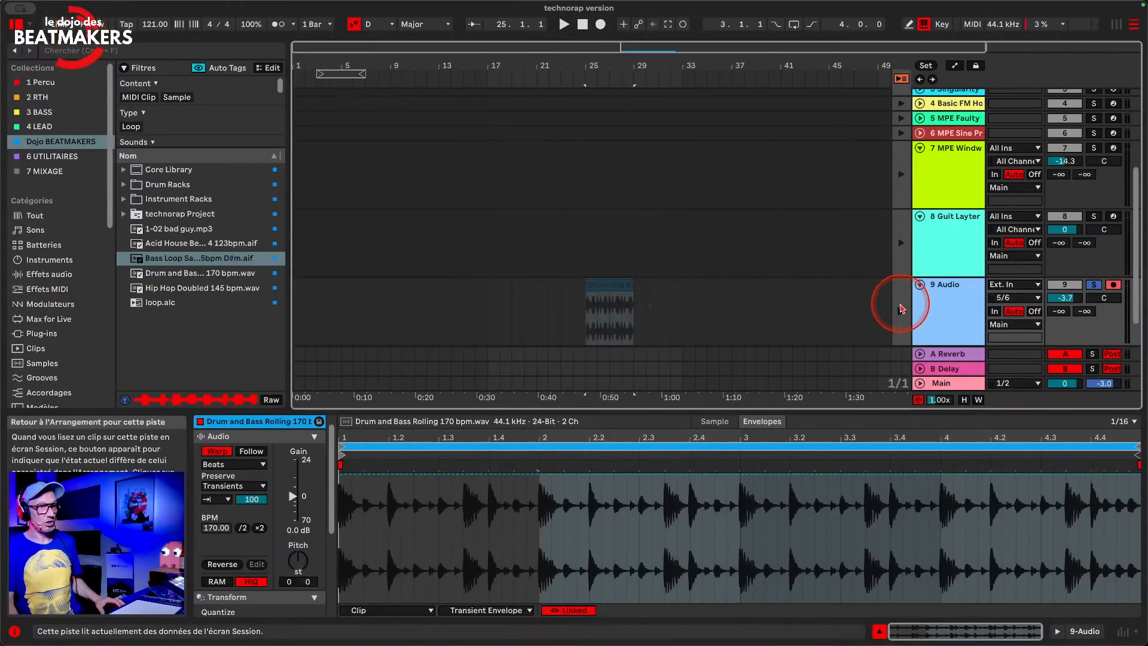
click(902, 309)
click(590, 321)
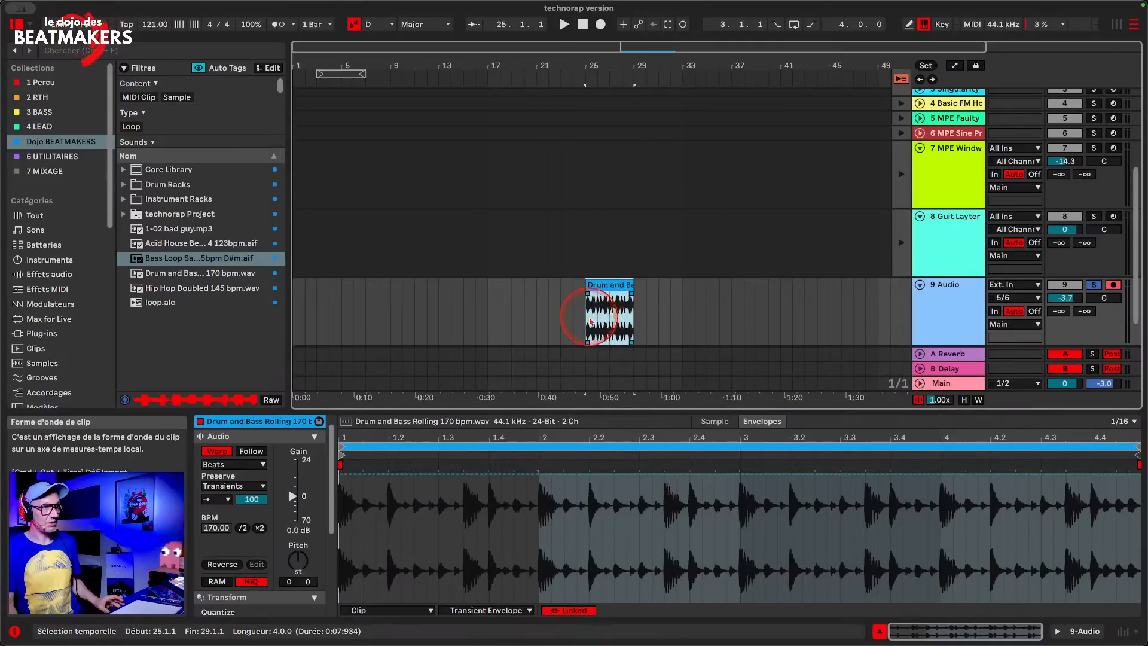
double_click(580, 66)
drag(581, 64, 439, 65)
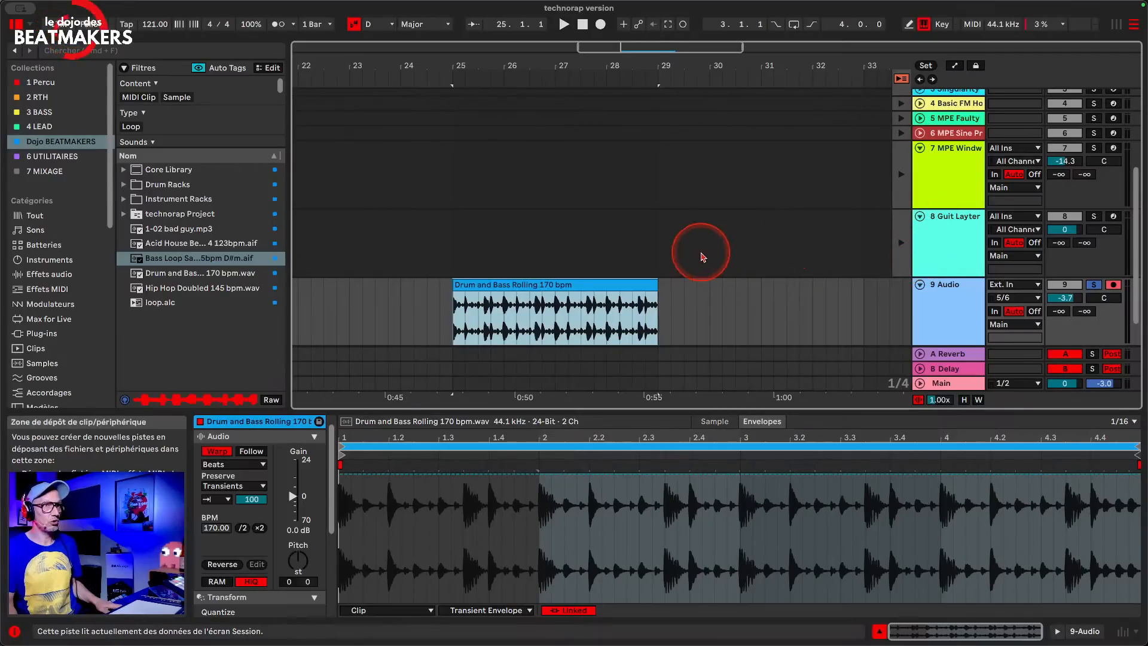
key(space)
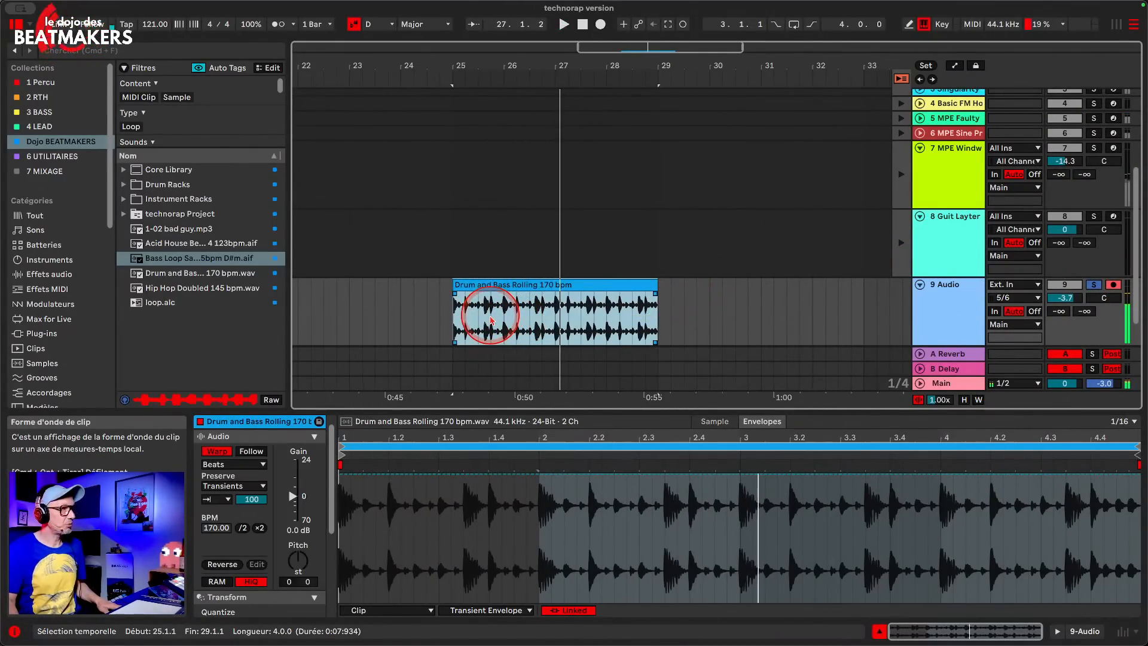
key(space)
- Audition the drum loop from 25.1.1 and locate the opening hits and the spot at 25.2.3
drag(492, 319, 511, 320)
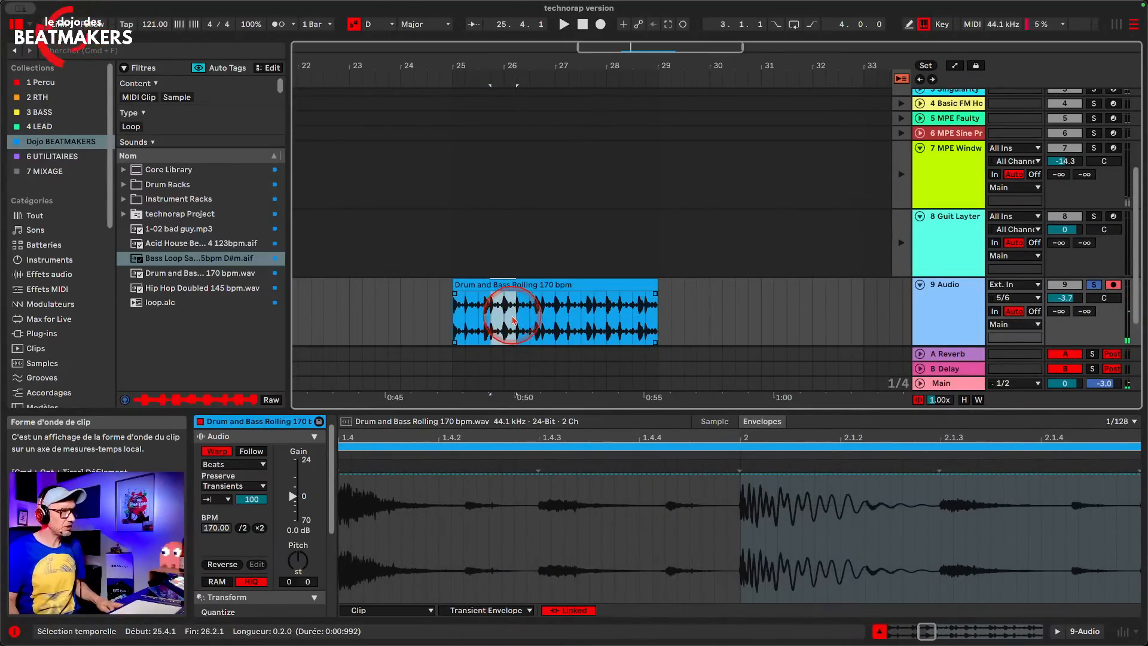
click(453, 328)
key(space)
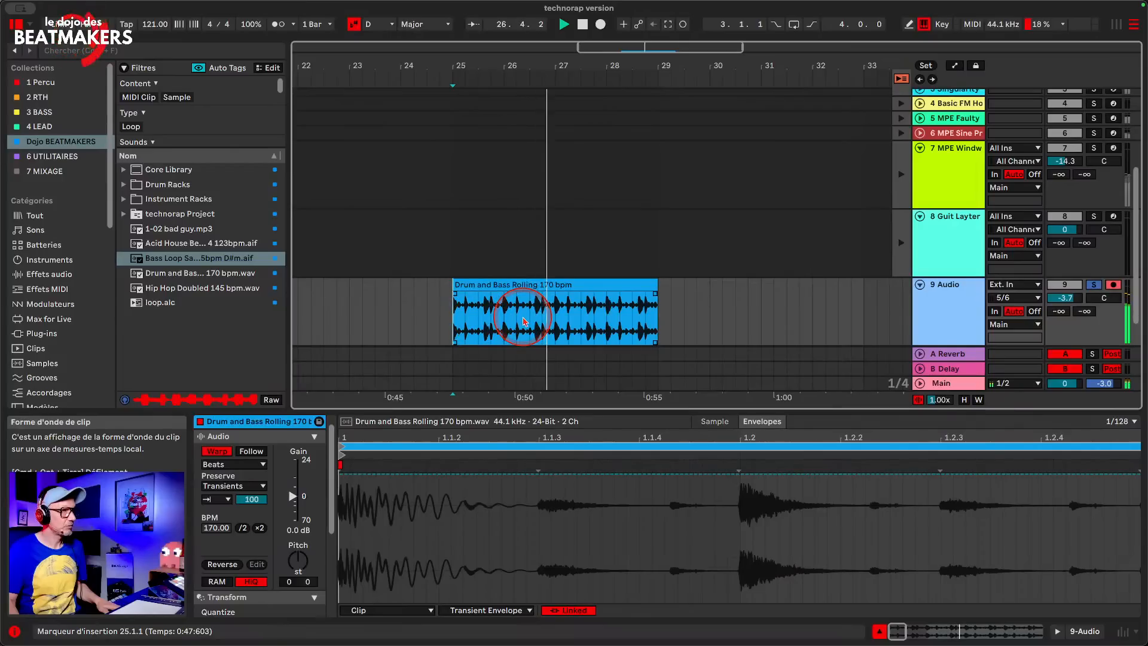
mouse_move(474, 53)
mouse_down()
mouse_move(473, 64)
mouse_move(474, 53)
mouse_up()
click(388, 325)
key(Tab)
key(Tab)
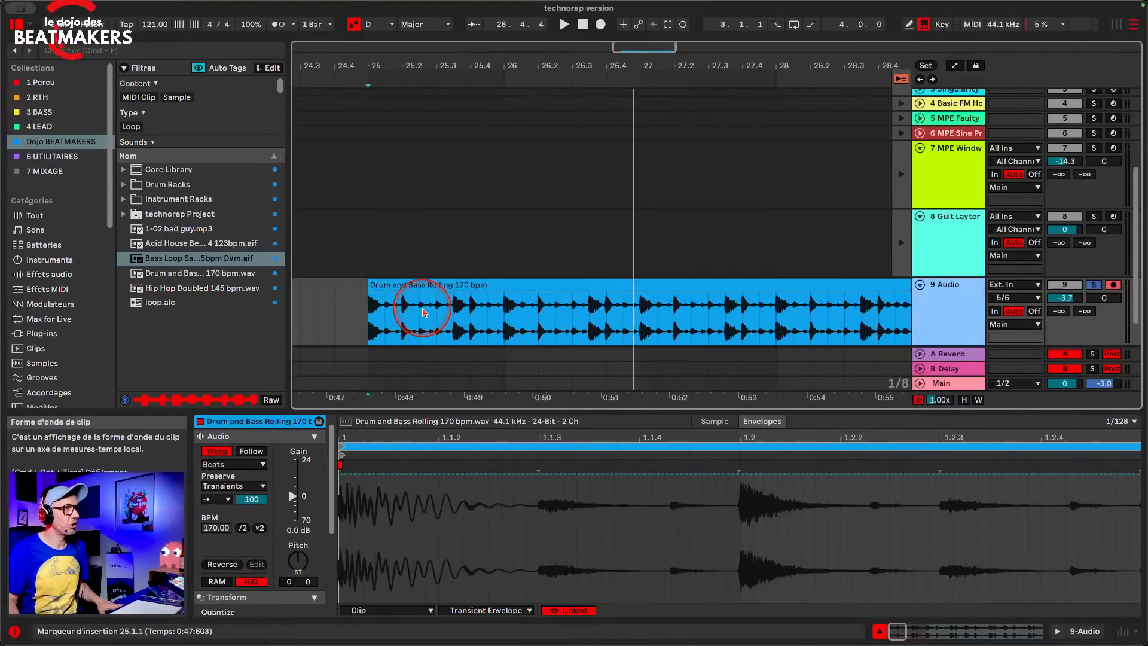
click(420, 316)
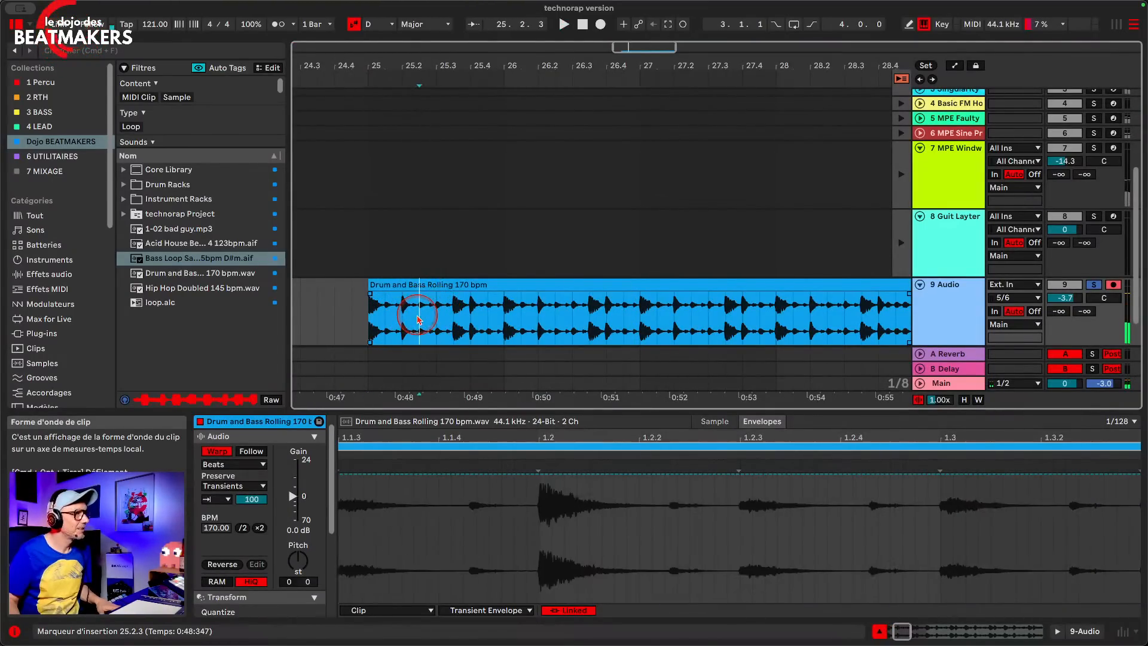
click(363, 324)
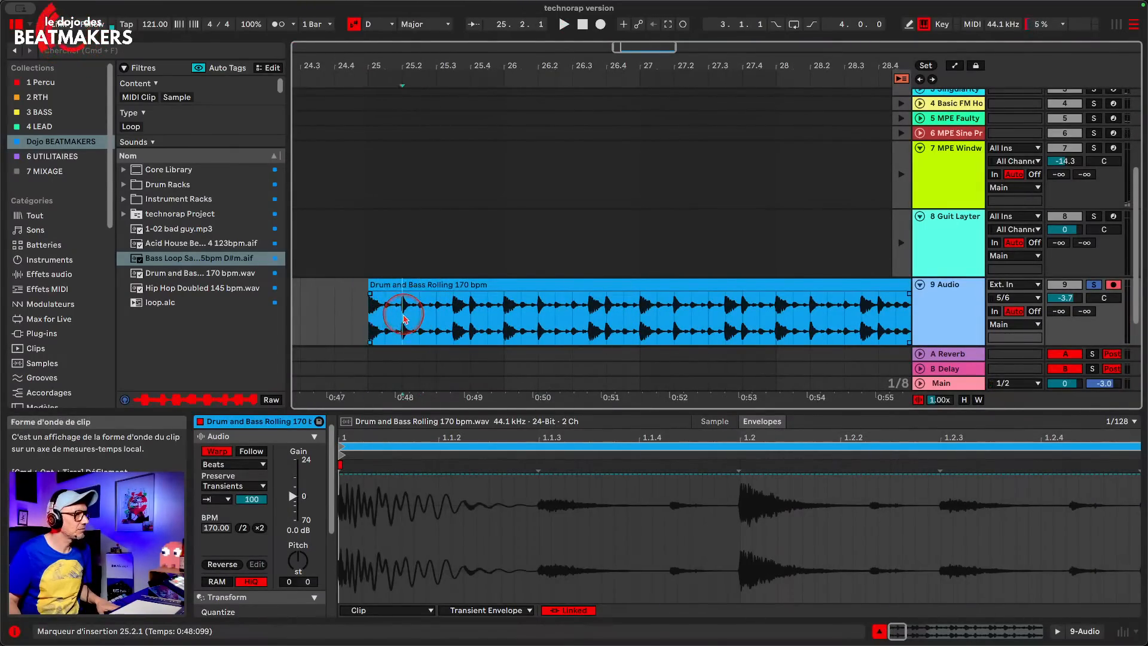
- Copy the loop's first beat, 25.1.1 to 25.2.1, onto position 25.2.3 and audition the result
drag(403, 319, 372, 326)
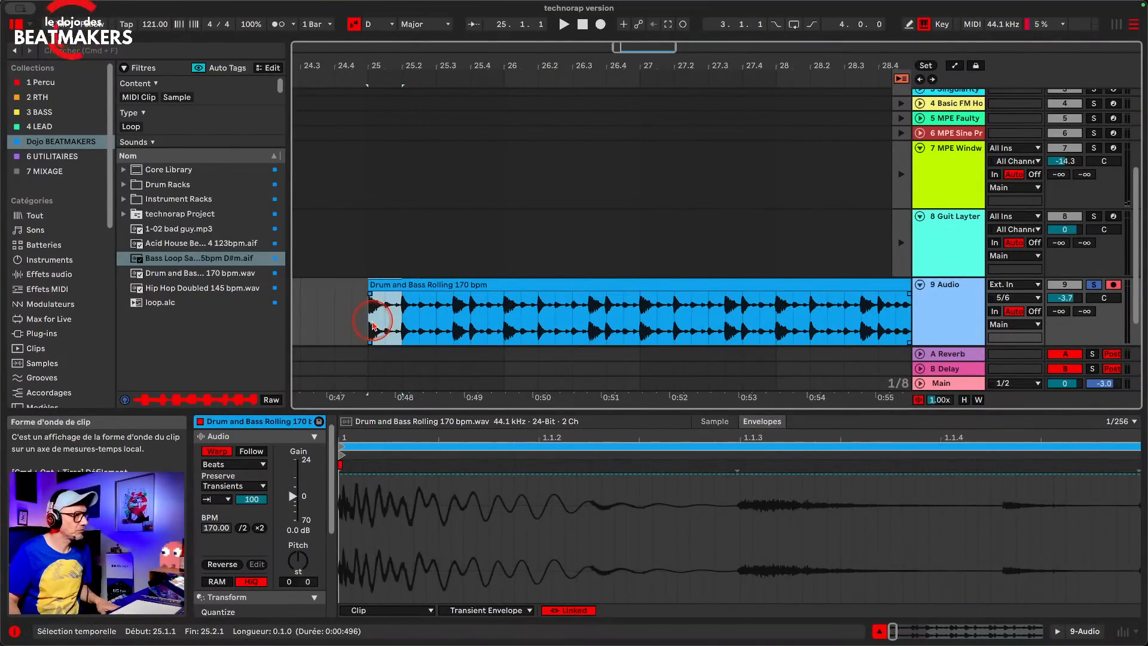
click(420, 323)
key(super+v)
key(space)
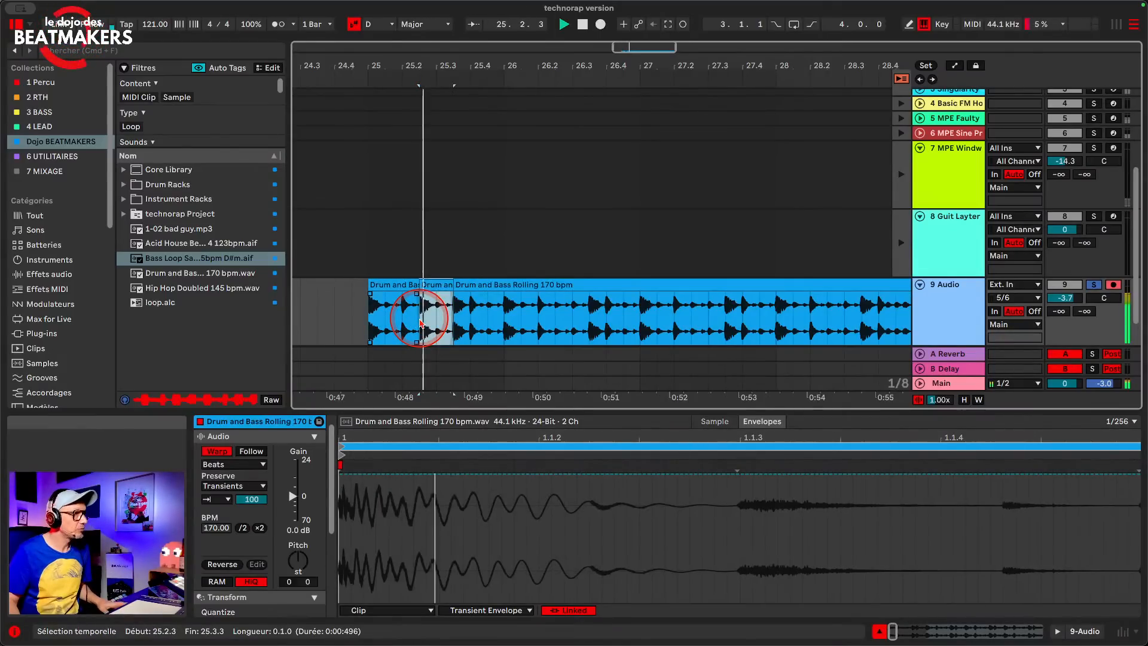
key(space)
click(393, 285)
key(space)
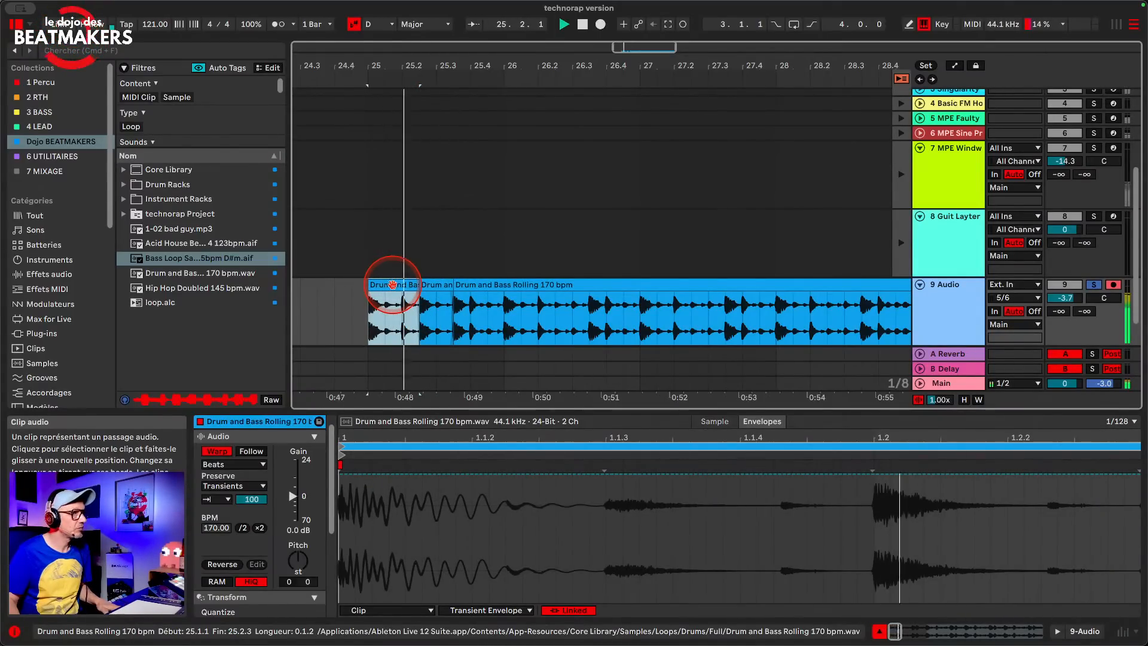
key(space)
- Select all three drum clips and loop the arrangement over them from bar 25 to bar 29
shift+click(550, 284)
key(super+c)
scroll(551, 285, left, 4)
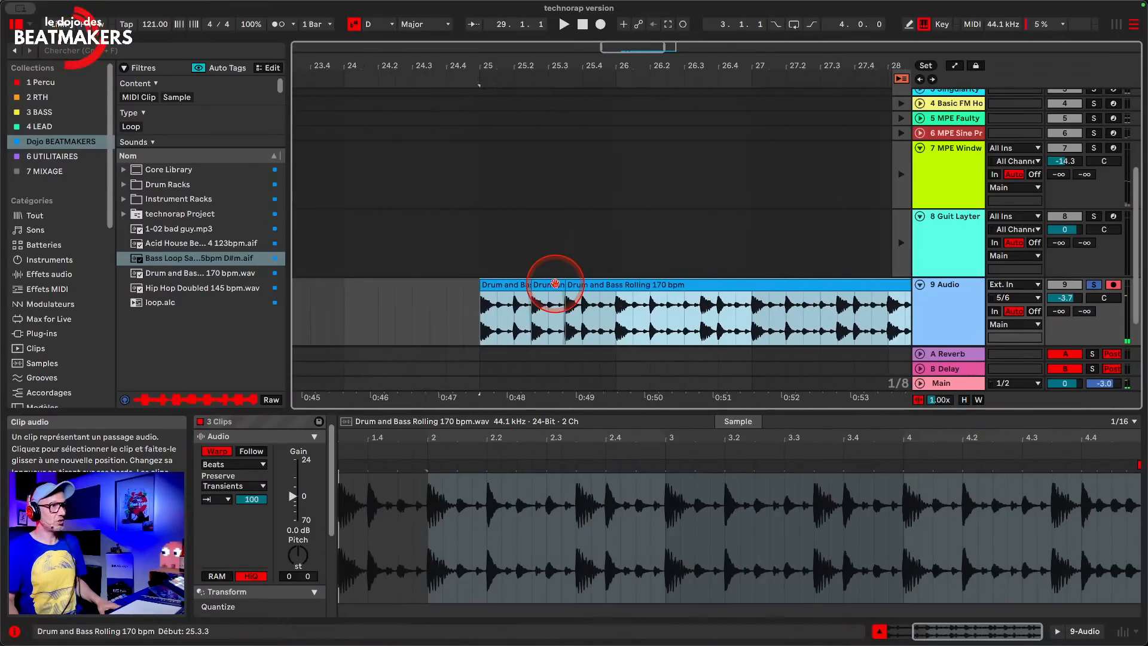
scroll(680, 285, right, 2)
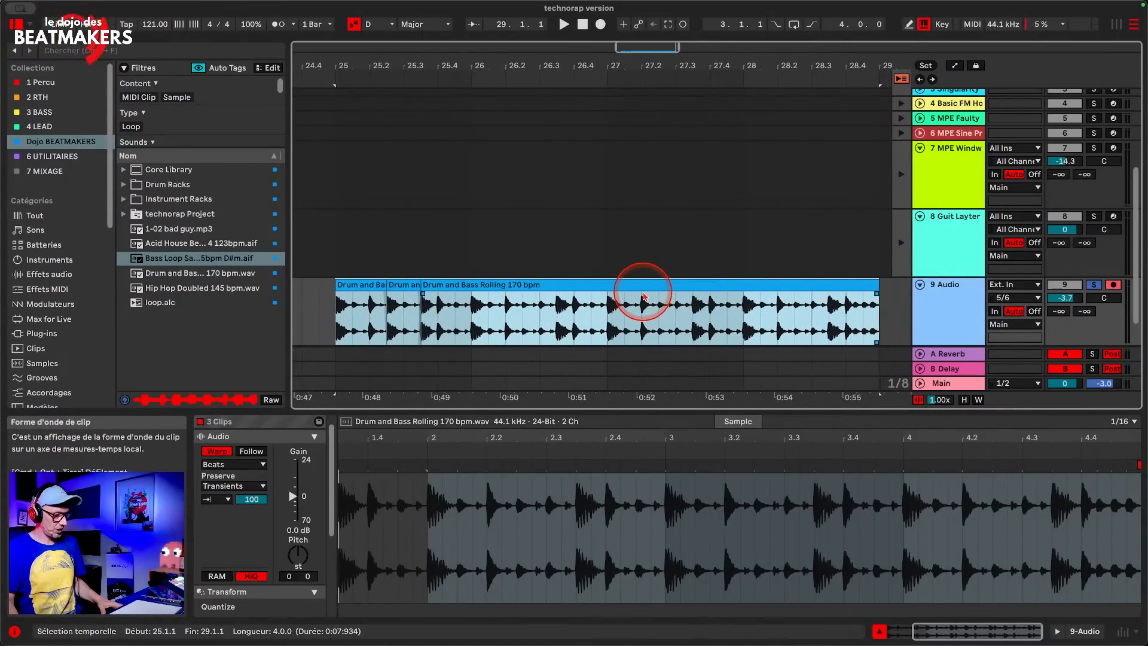
key(super+l)
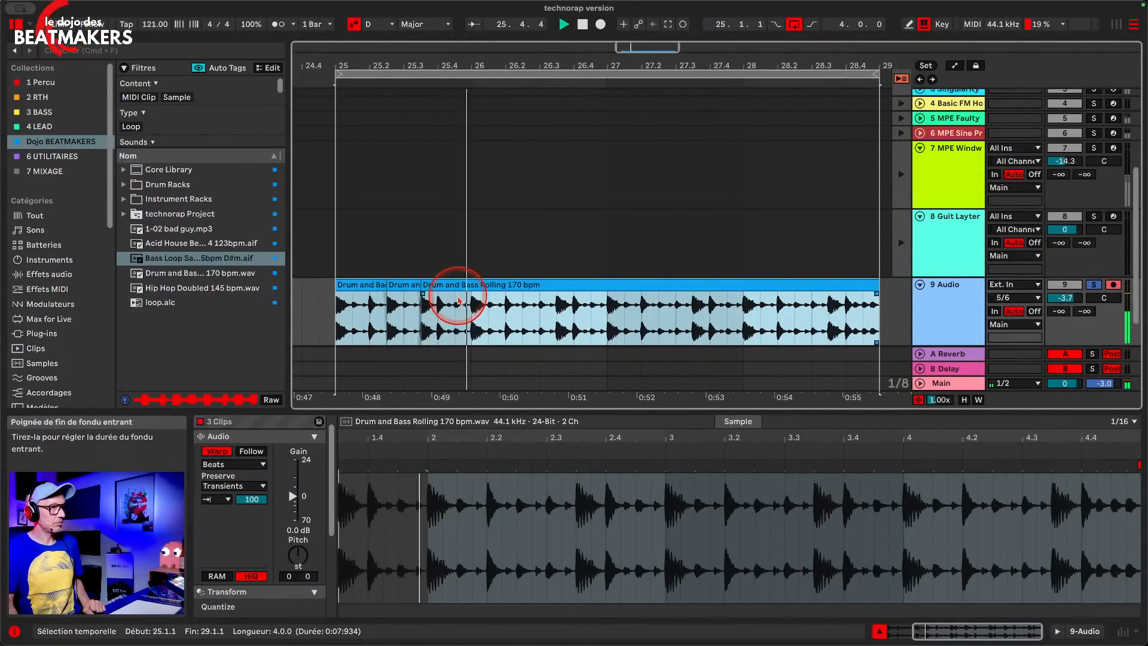
- Duplicate the kick segment from 26.1.1 to 26.1.3 so that the copy starts at 26.1.3
drag(470, 62, 471, 62)
drag(475, 314, 539, 323)
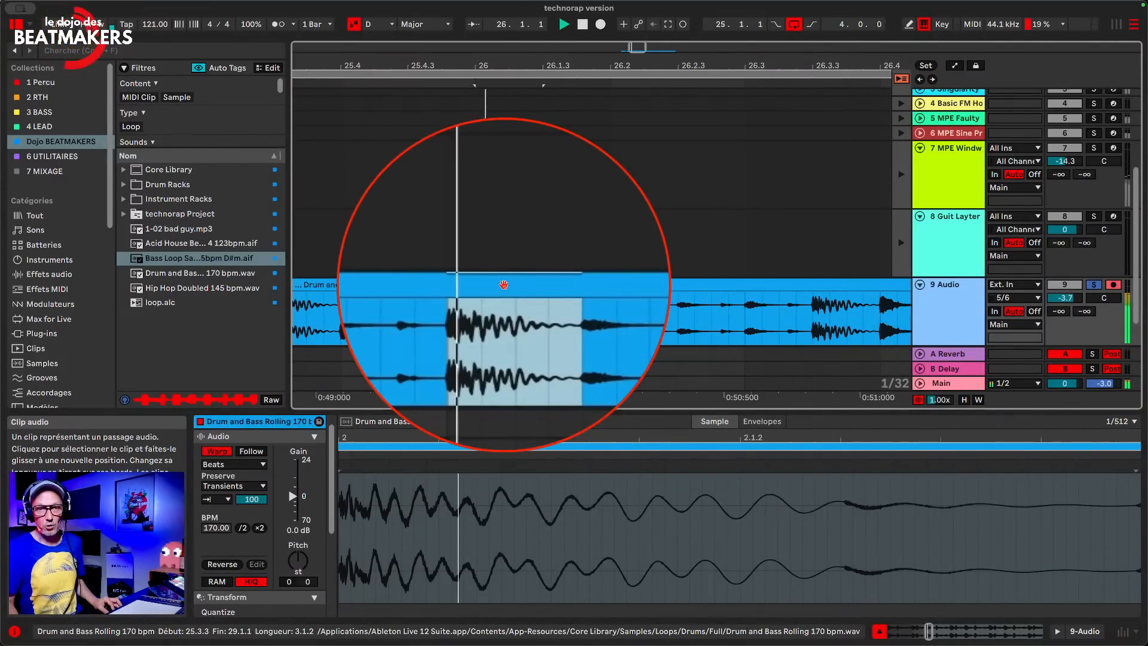
drag(503, 285, 563, 309)
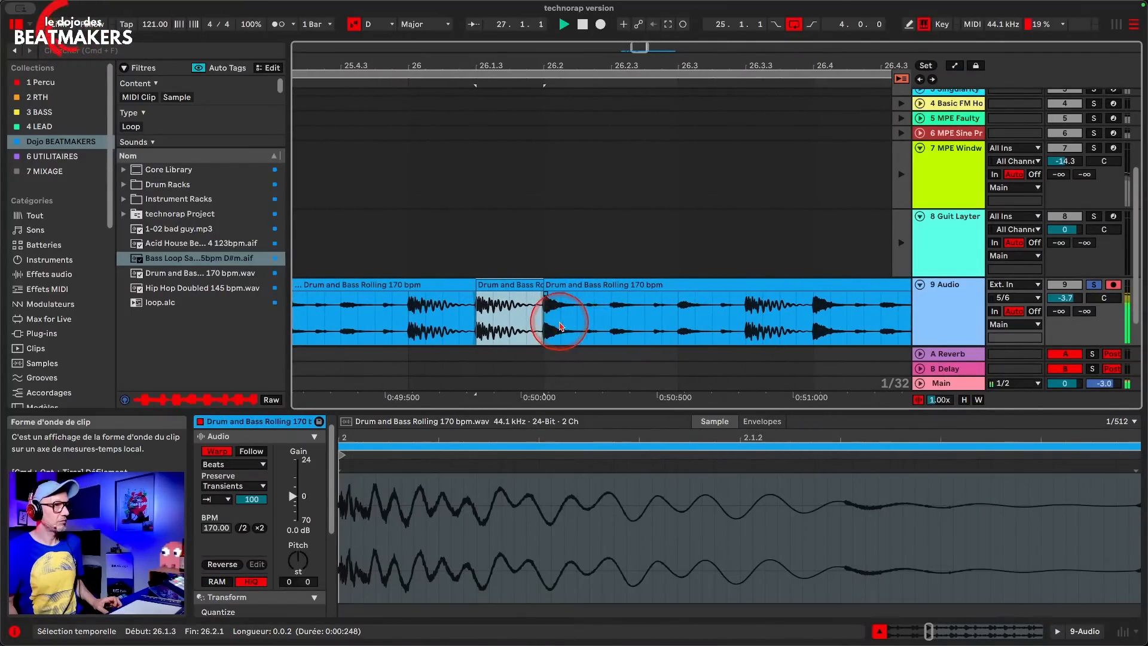
- Duplicate the hit from 26.2.1 to 26.2.2 onto 26.2.2, keeping the original in place, and play the loop
drag(561, 326, 576, 326)
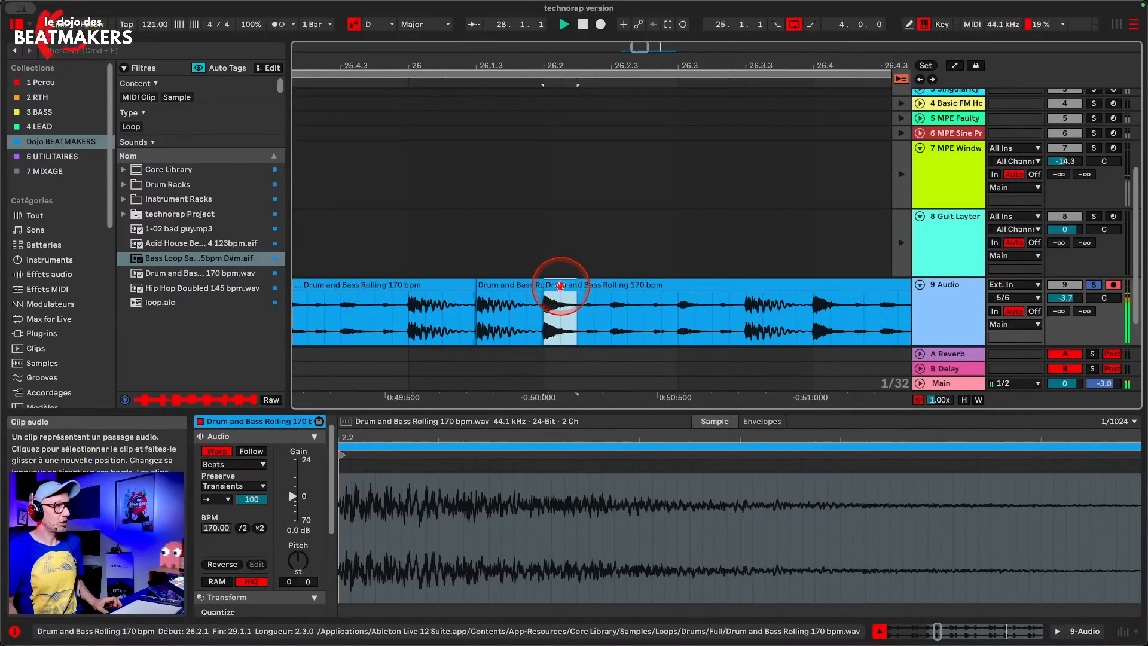
drag(560, 285, 599, 296)
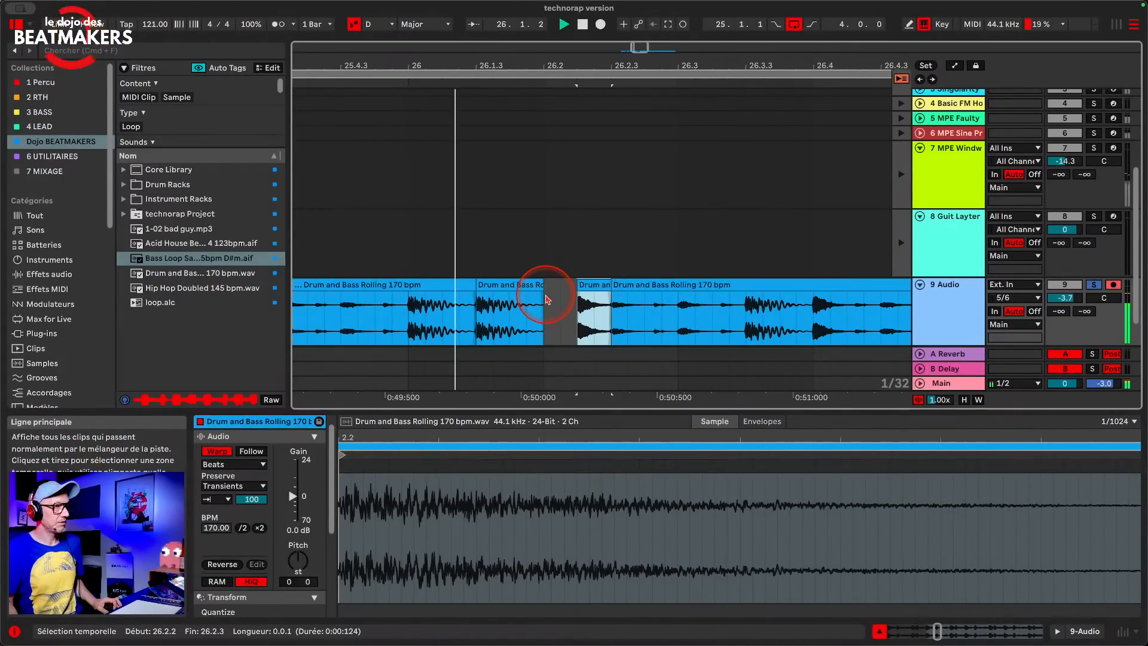
key(super+z)
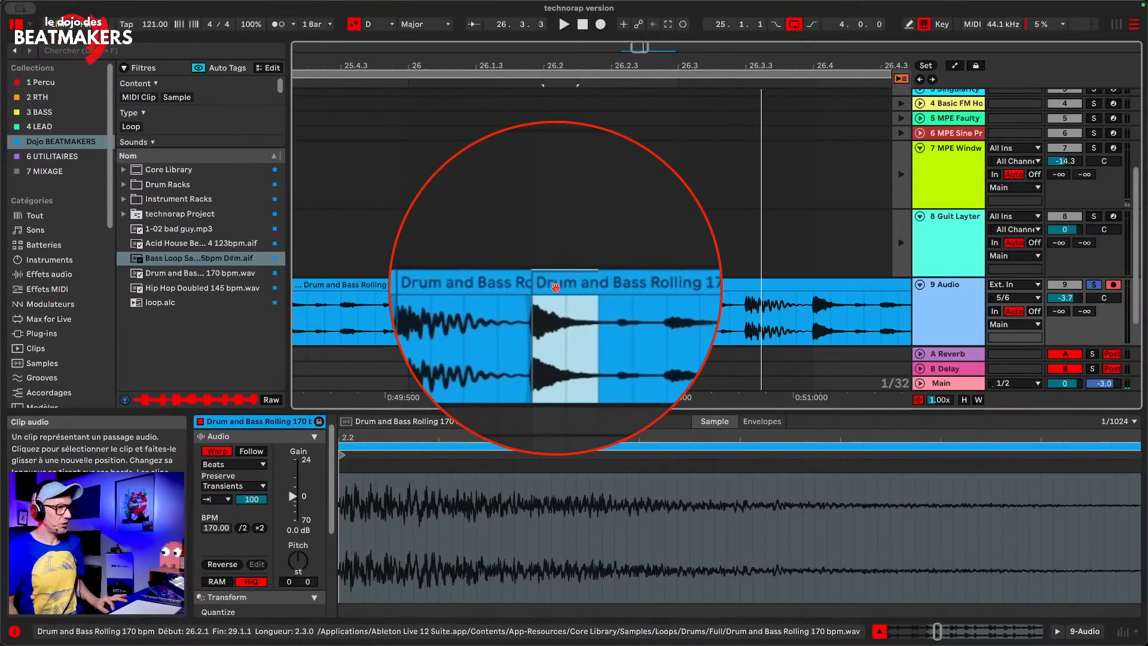
drag(556, 288, 597, 286)
key(space)
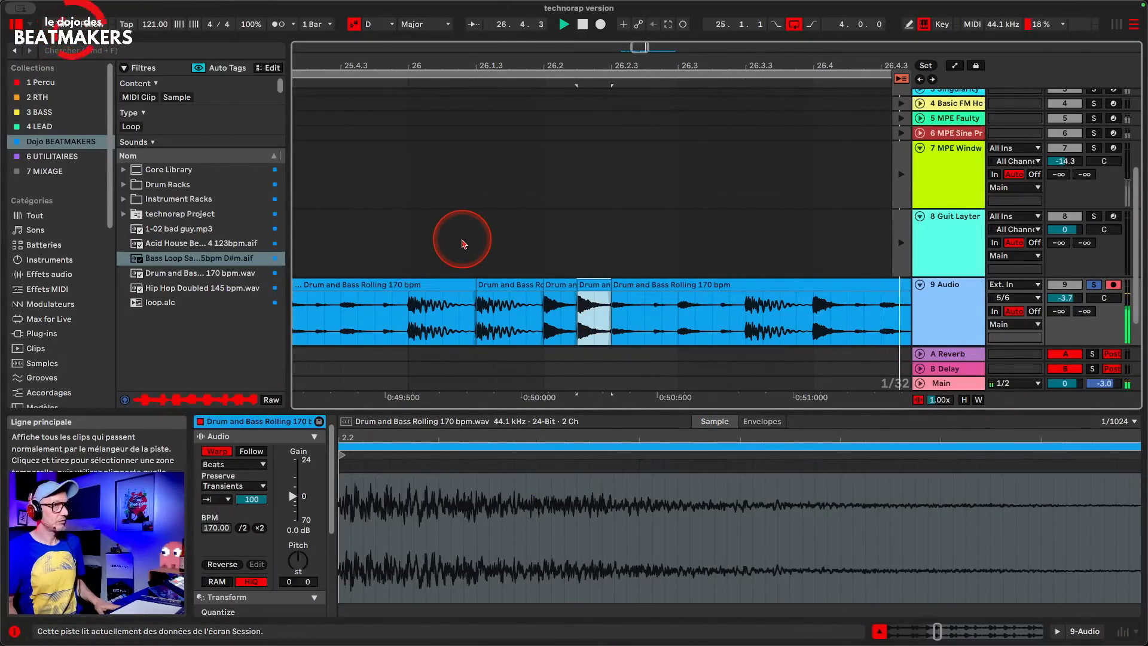
- Copy the edited passage from 25.3.3 to 26.2.3 onto bar 28 and play back the loop
drag(674, 46, 675, 62)
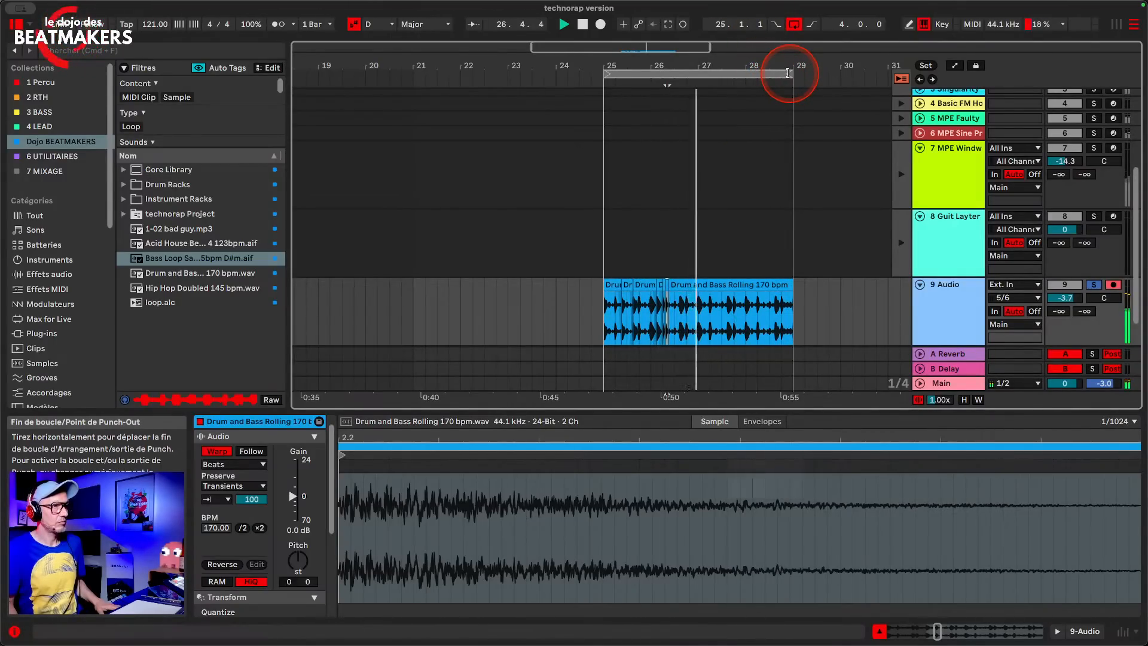
mouse_move(753, 56)
mouse_down()
mouse_move(752, 66)
mouse_move(751, 52)
mouse_up()
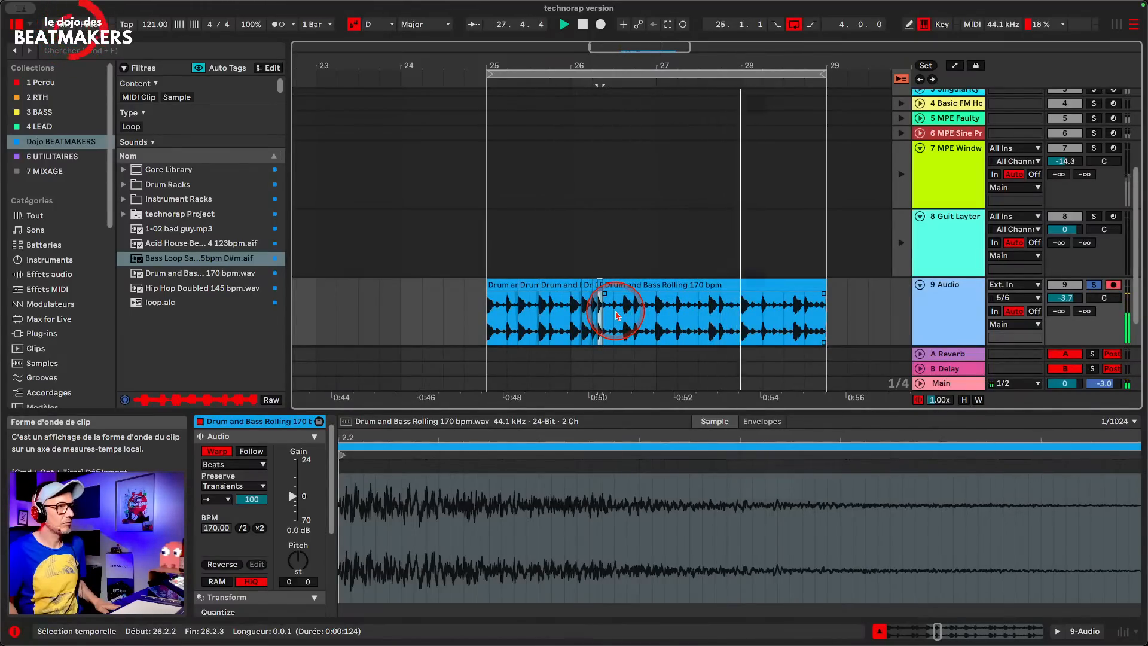
key(space)
drag(539, 320, 603, 319)
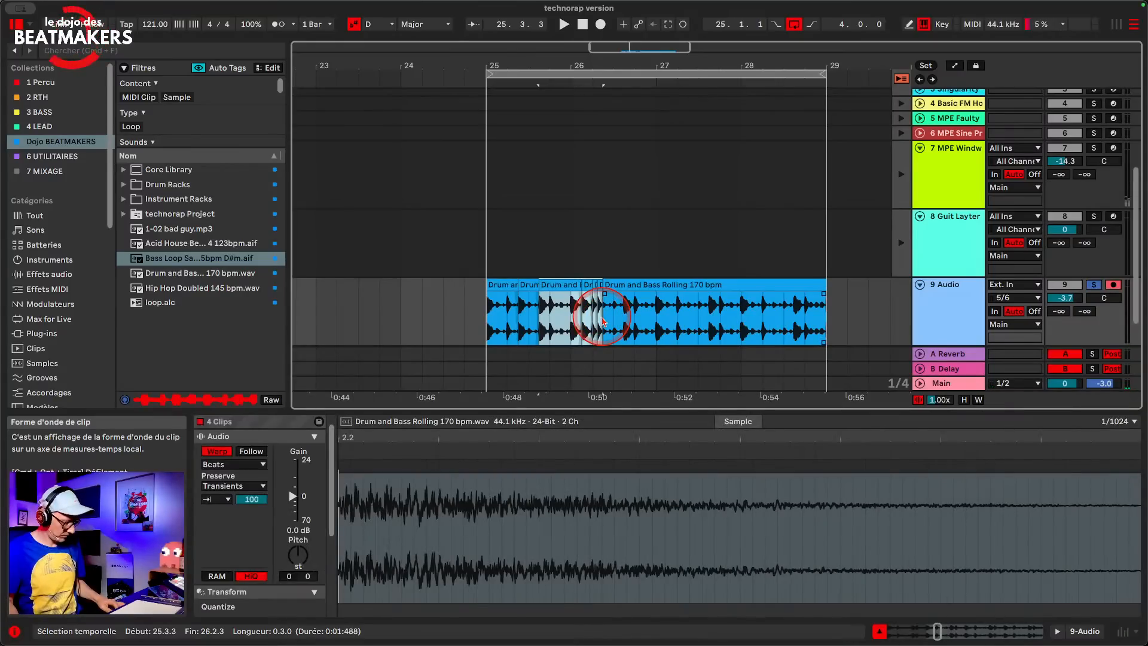
click(720, 320)
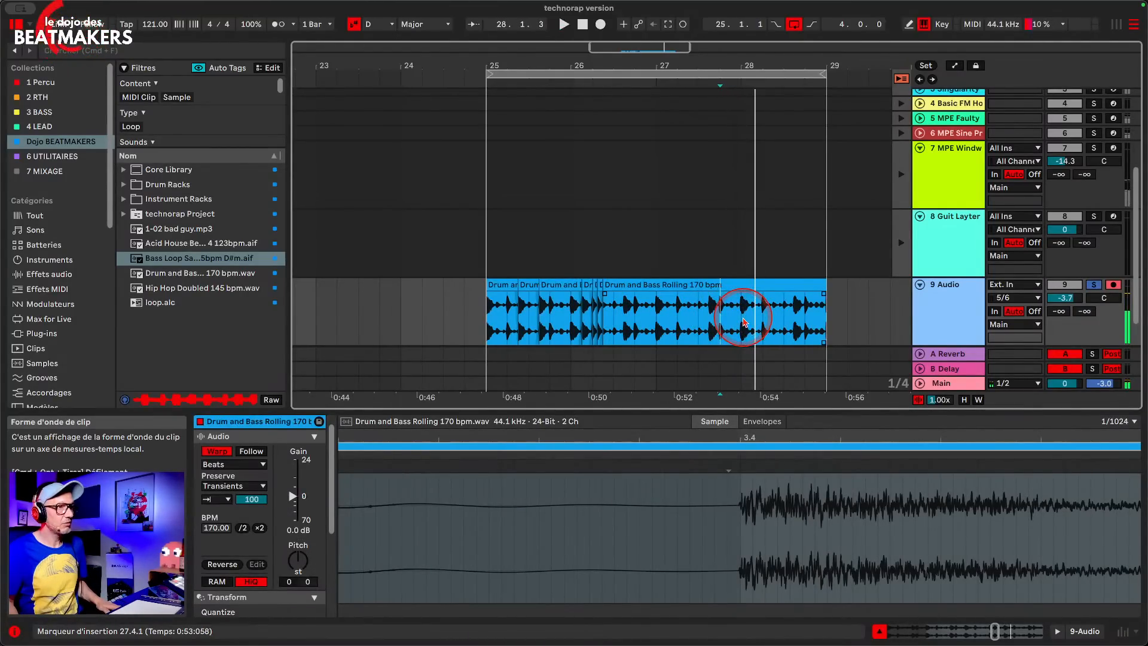
click(743, 323)
key(super+e)
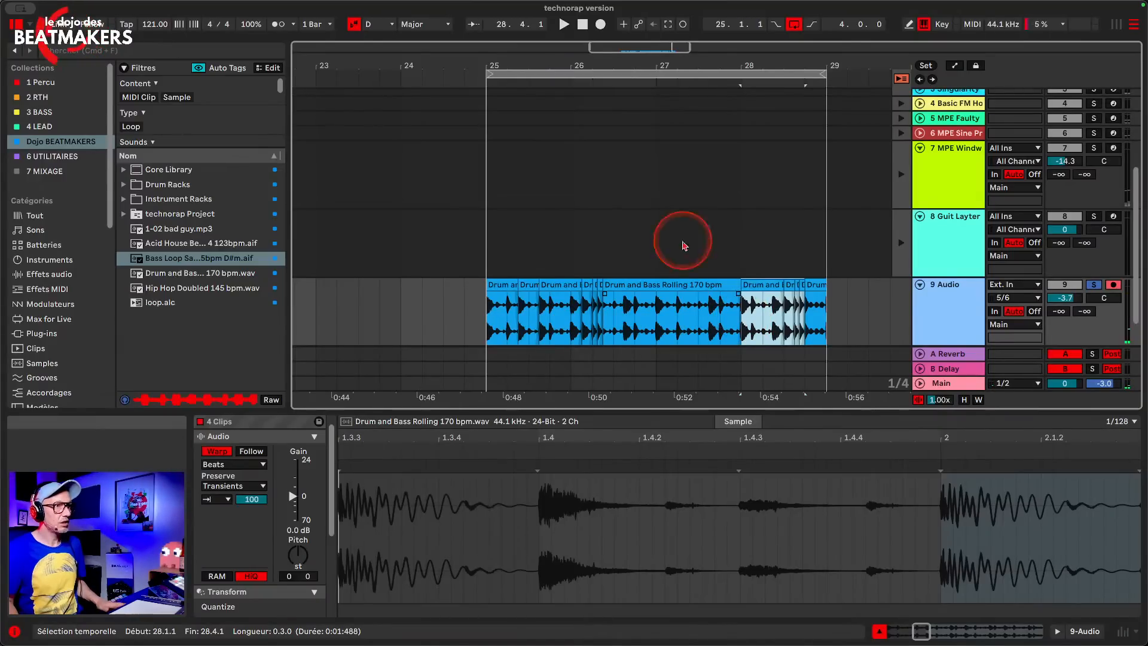
key(space)
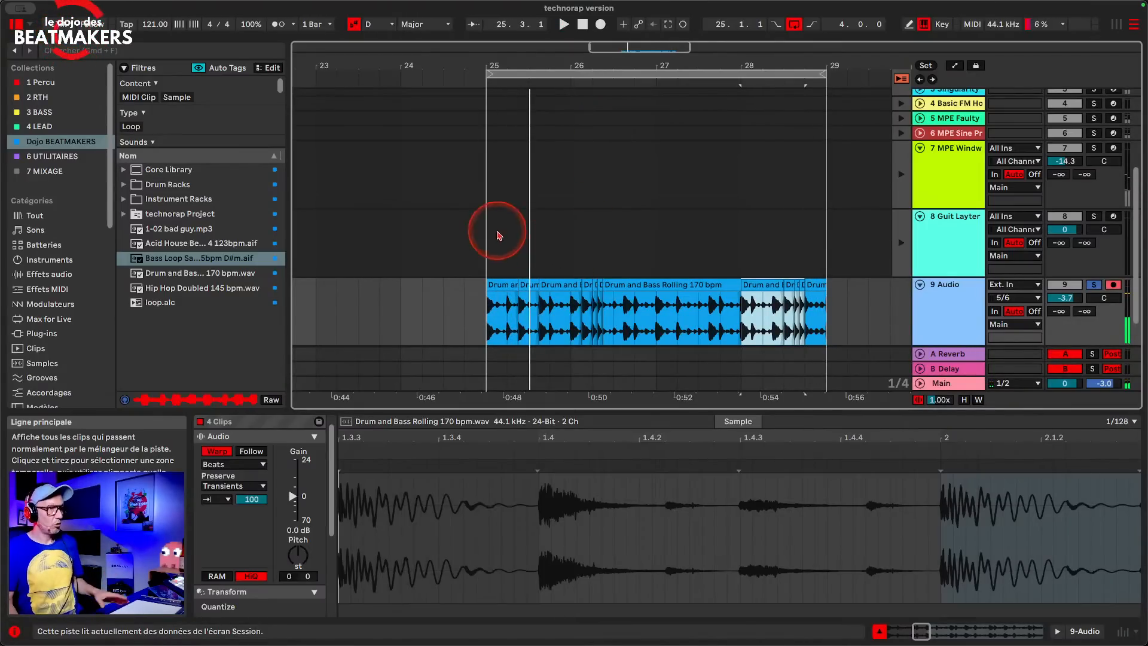
- Select all the drum clips from bar 25 to 29 and examine the crossfade at the 25.3.3 cut
click(507, 302)
shift+click(812, 285)
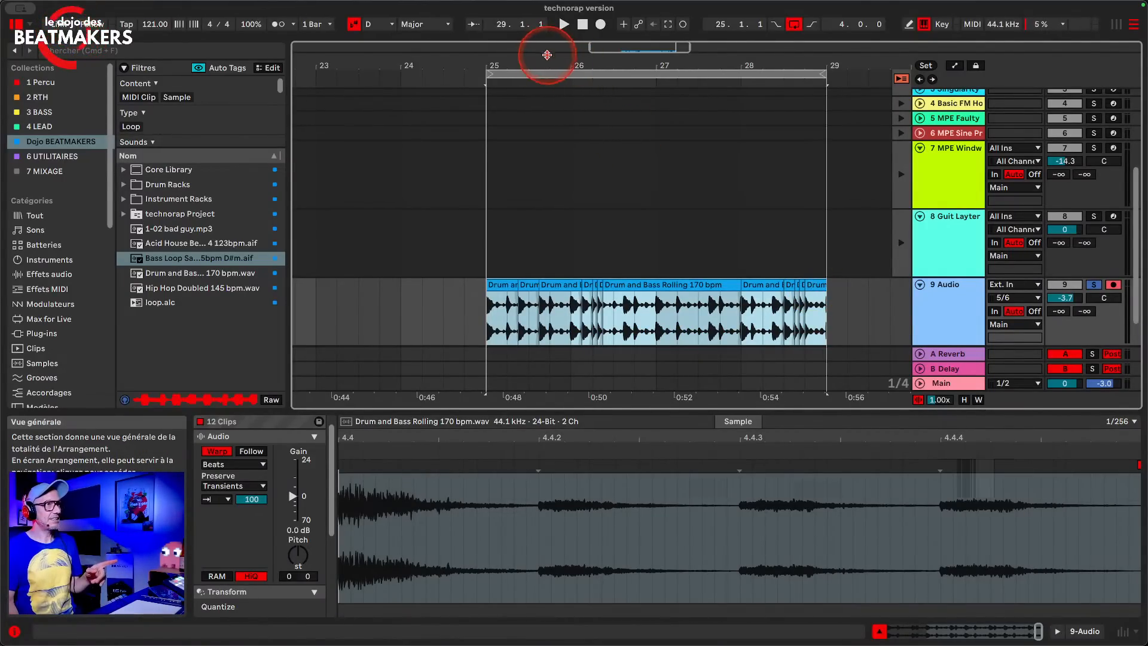
drag(546, 52, 546, 78)
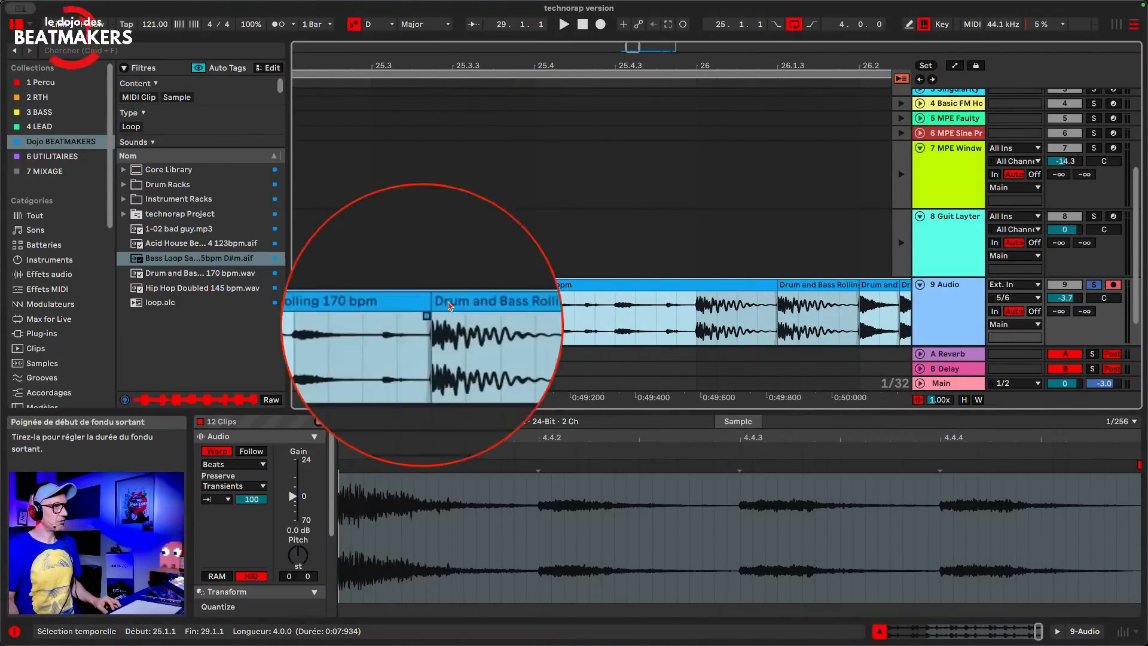
drag(423, 63, 431, 71)
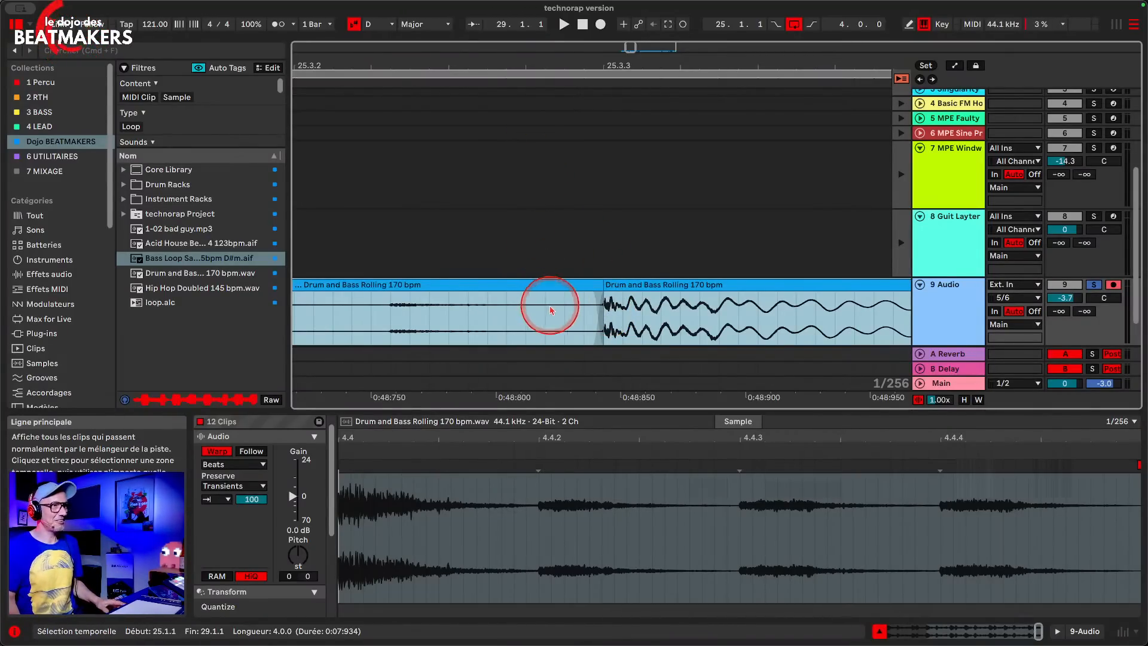
mouse_move(594, 60)
mouse_down()
mouse_move(595, 45)
mouse_move(669, 359)
mouse_up()
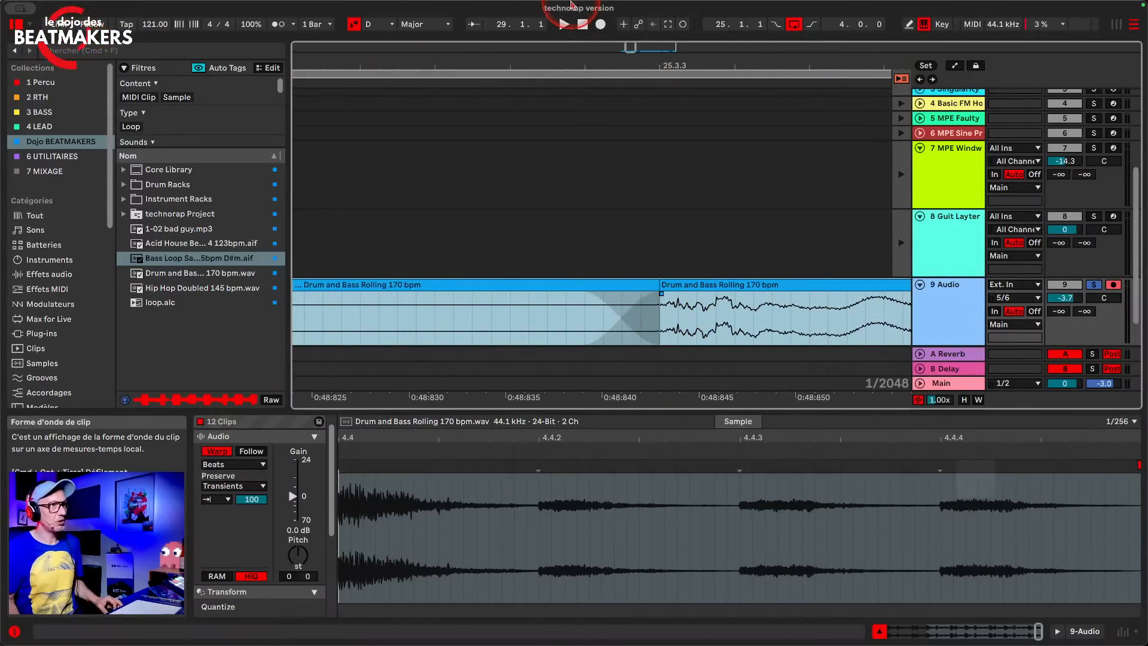
drag(570, 76, 576, 46)
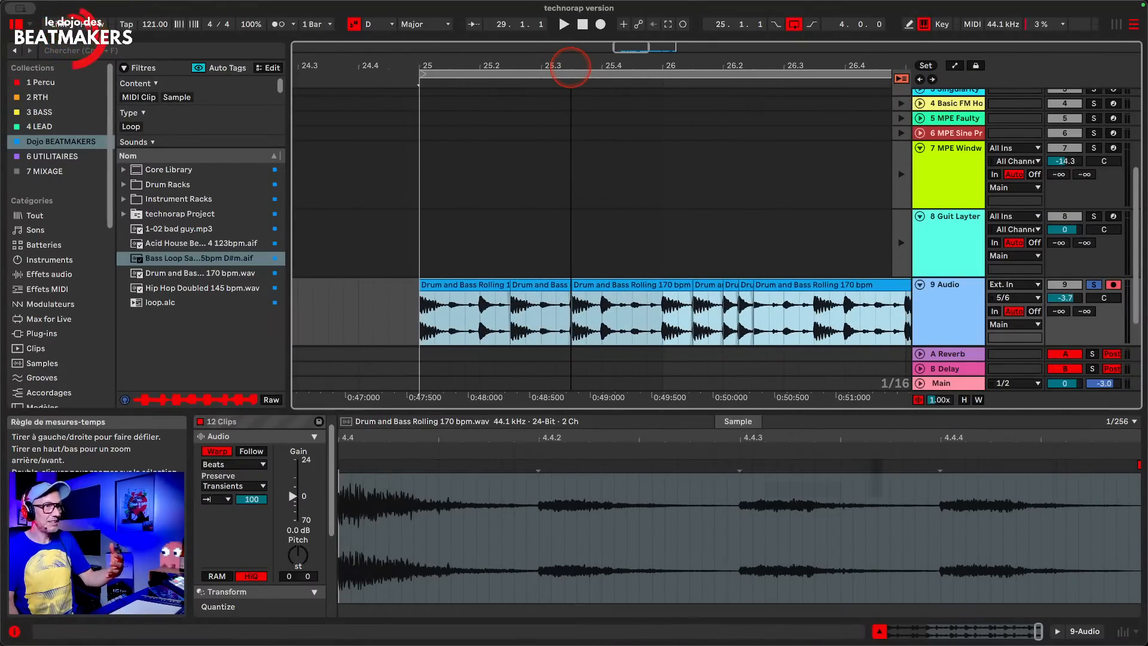
- Try a longer crossfade between the clips that meet at 26.1.3 and shorten it back
click(730, 297)
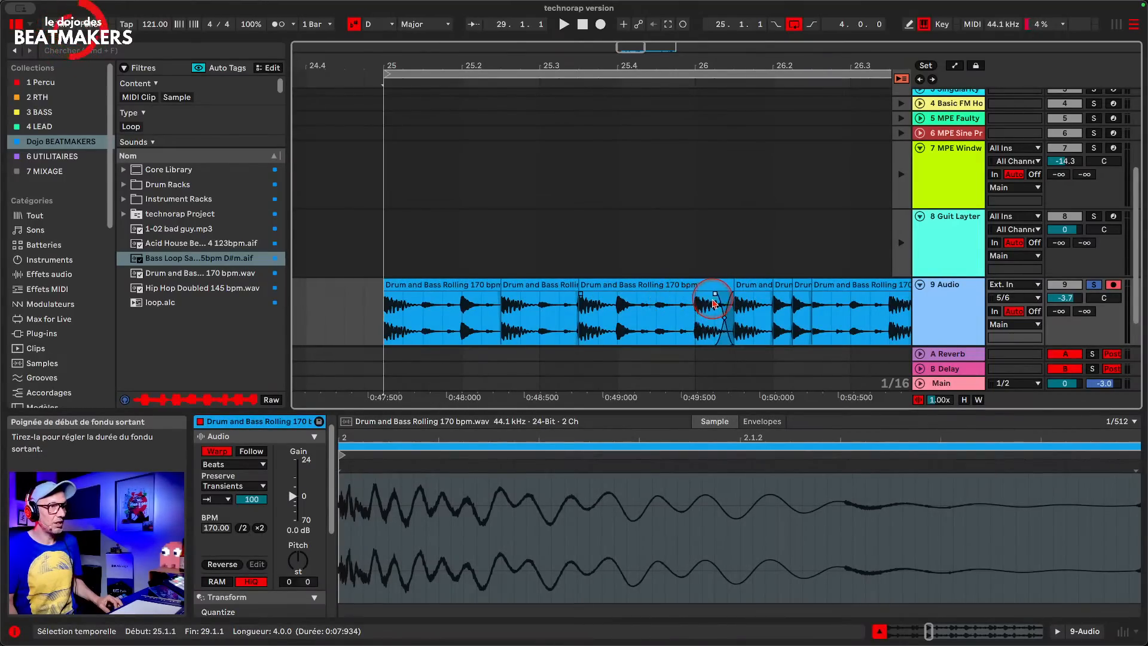
drag(723, 300, 692, 302)
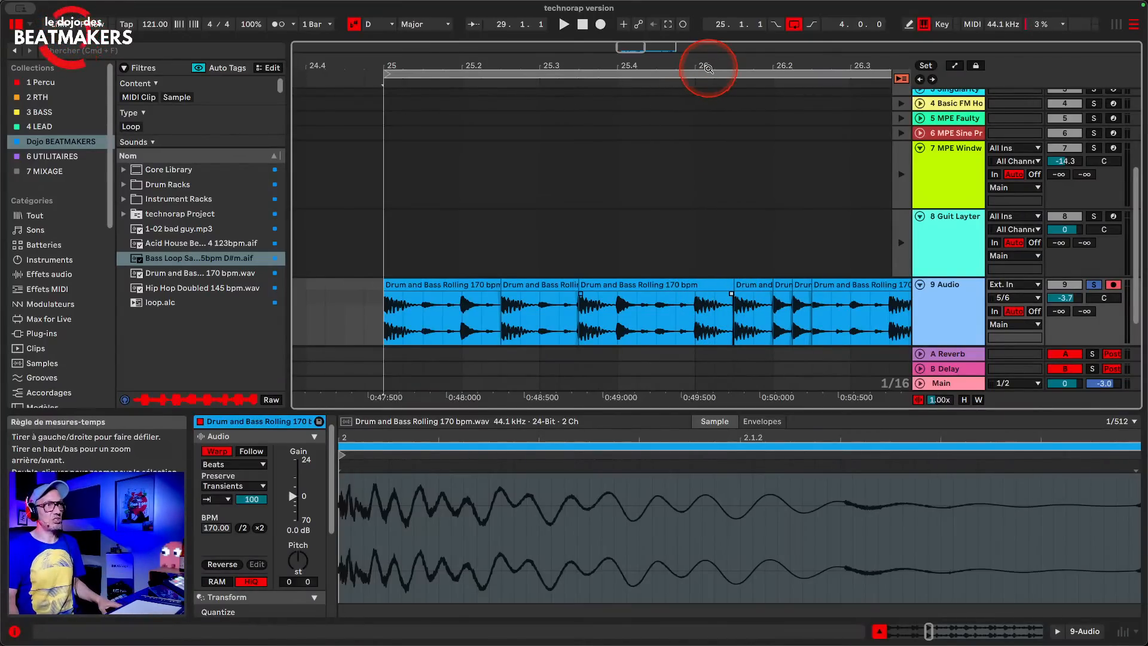
drag(697, 71, 592, 64)
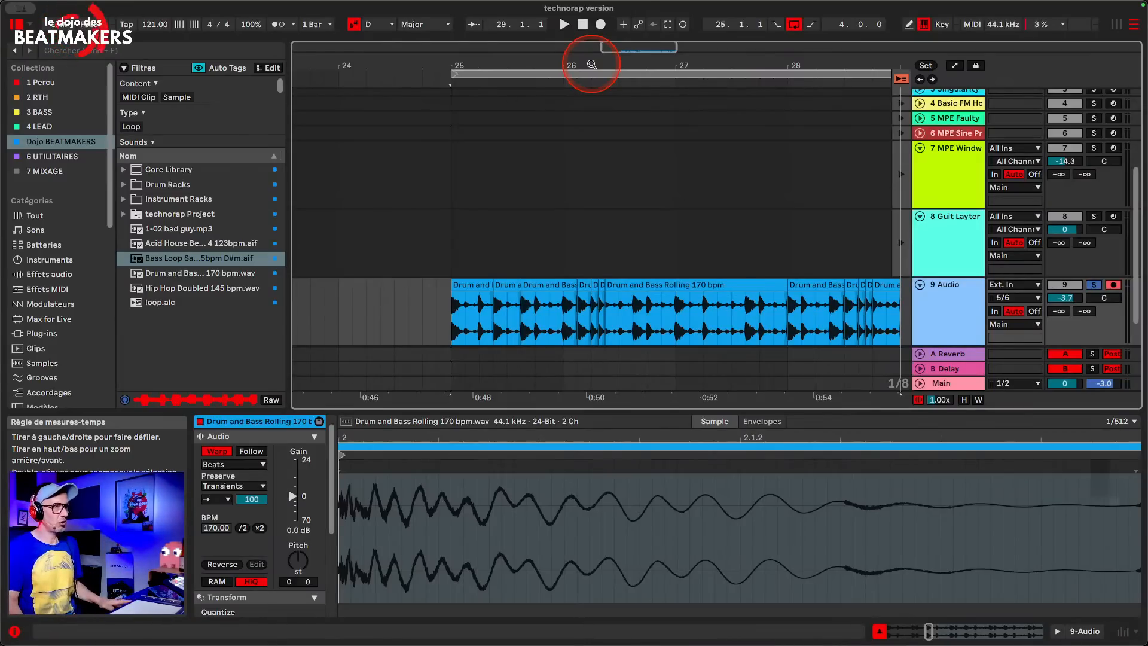
- Select all the drum clips on track 9 Audio from bar 25 to 29 and consolidate them into one clip
click(464, 302)
scroll(655, 302, right, 5)
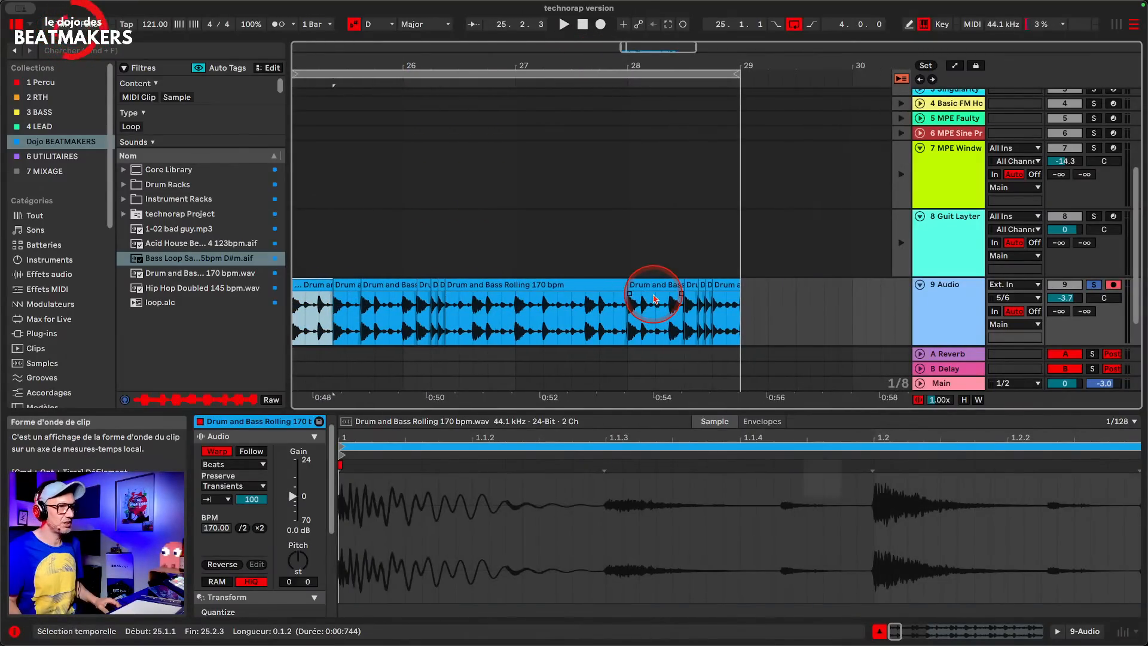
shift+click(724, 289)
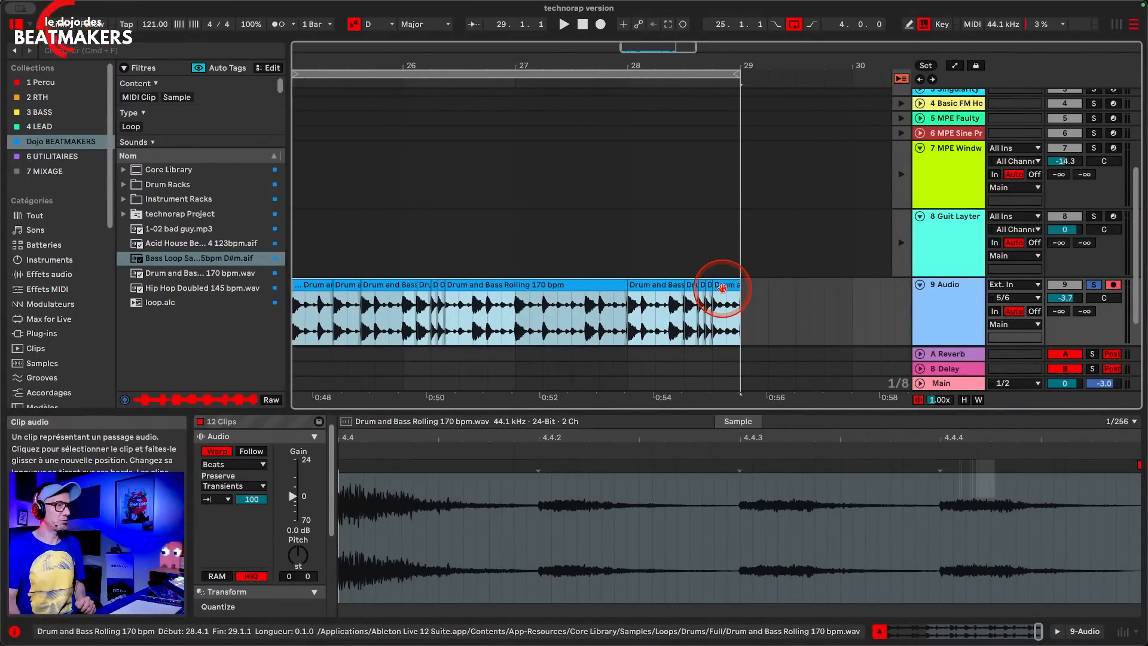
right_click(722, 288)
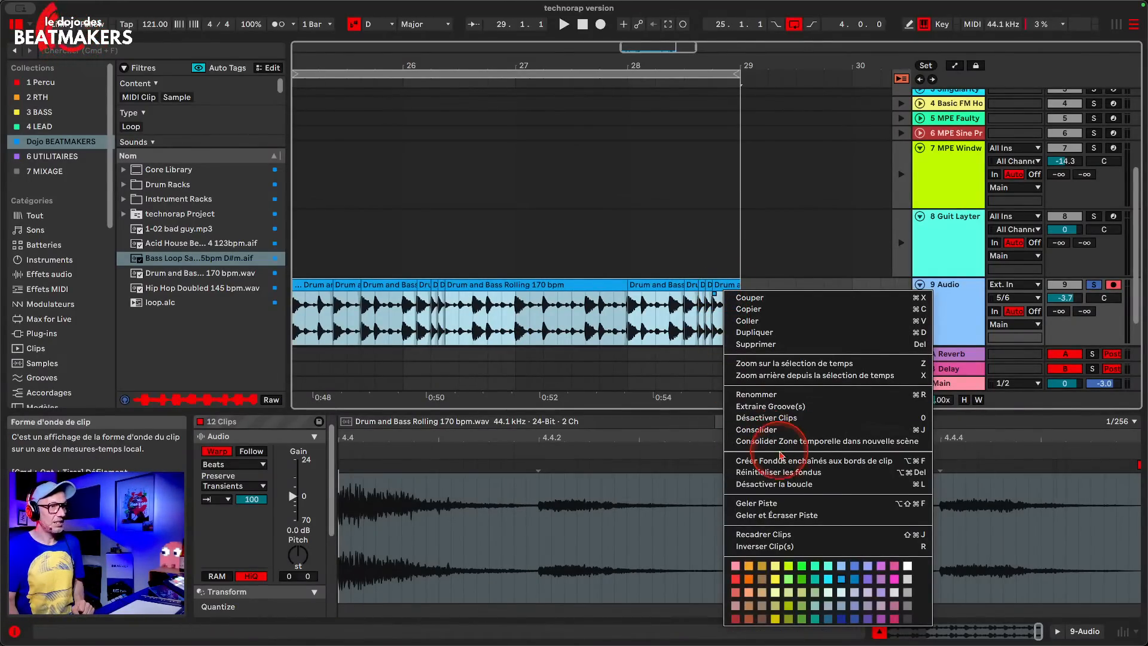
click(899, 431)
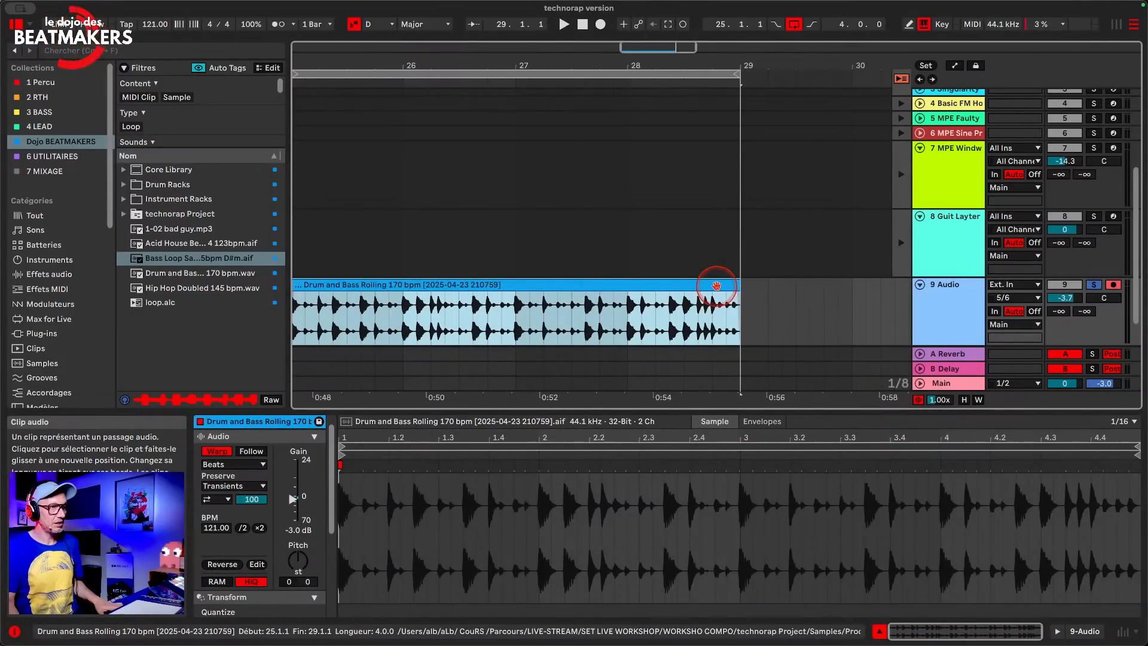
- Move the consolidated drum clip from the arrangement into scene 9 of track 9 Audio in the Session view and launch it
drag(716, 285, 964, 157)
click(1114, 27)
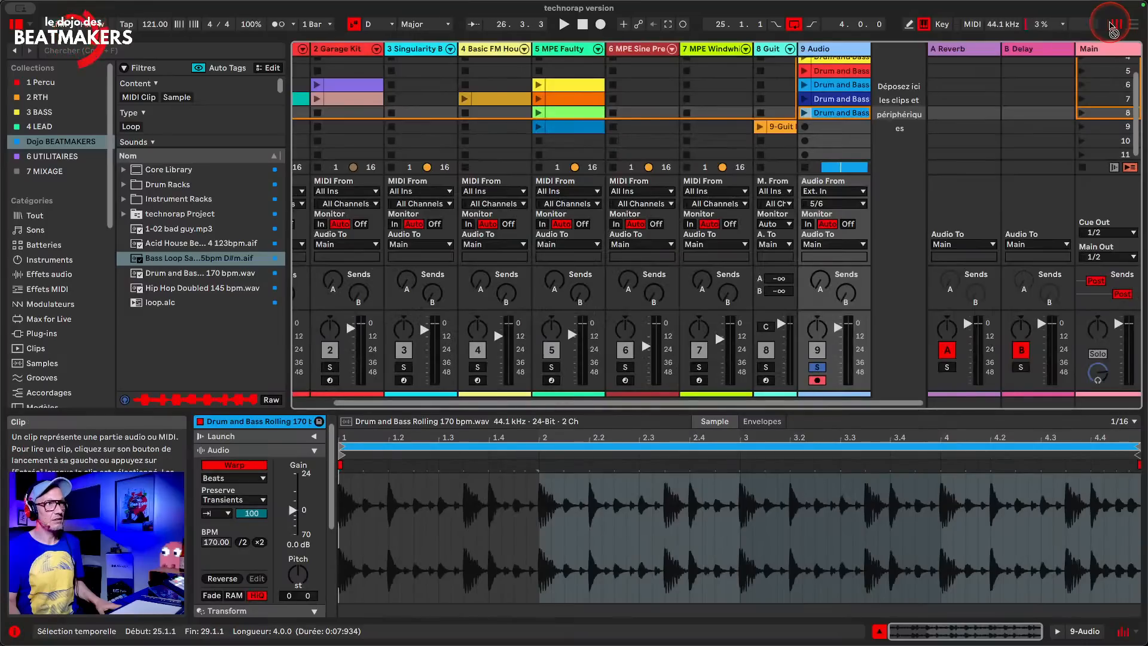
drag(840, 138, 817, 130)
click(806, 128)
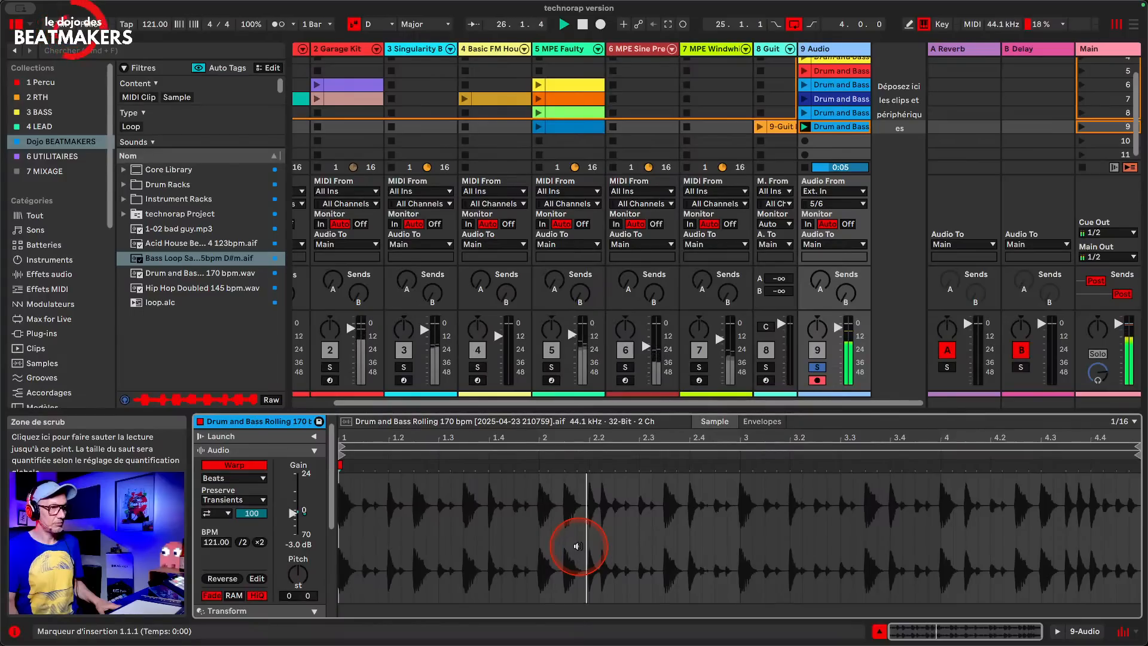
- Check track 9 Audio in the arrangement, return to the Session view and examine the consolidated clip's waveform
key(Tab)
click(687, 290)
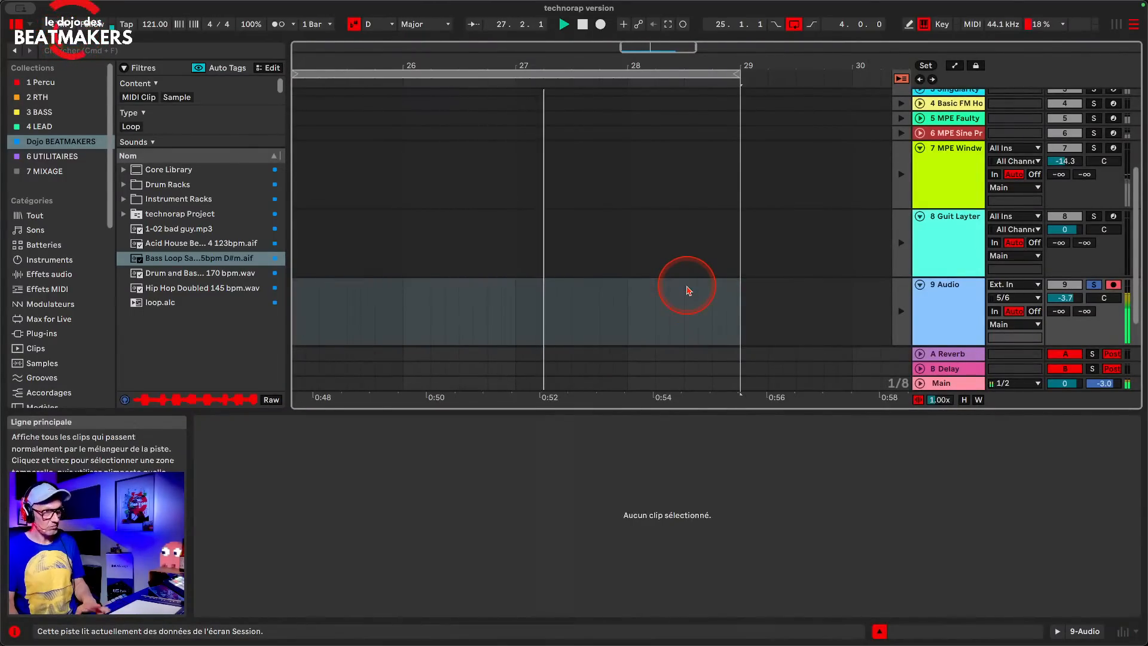
key(Tab)
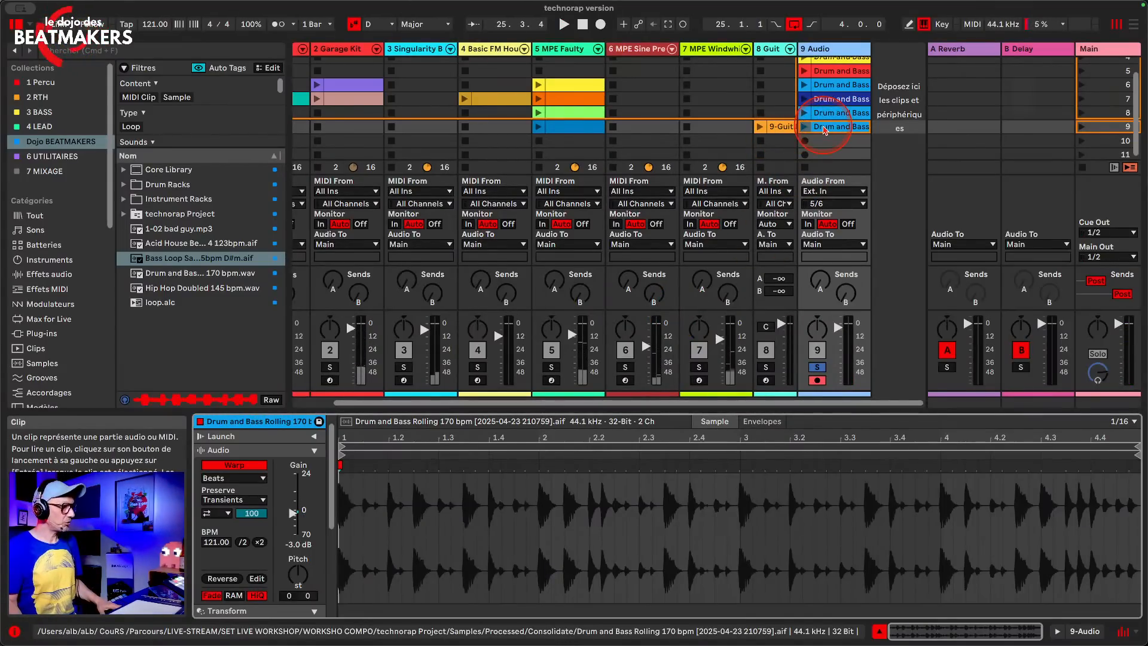
click(467, 562)
click(501, 512)
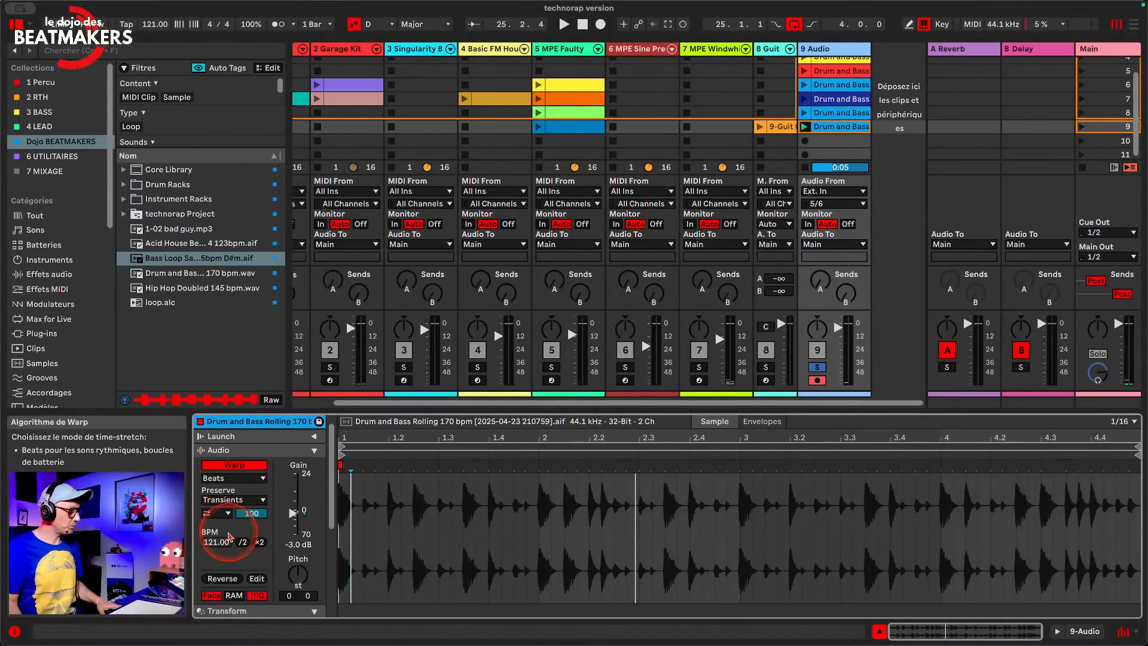
- Show the consolidated clip's start, end and loop settings and turn on looping for the clip
scroll(231, 538, up, 2)
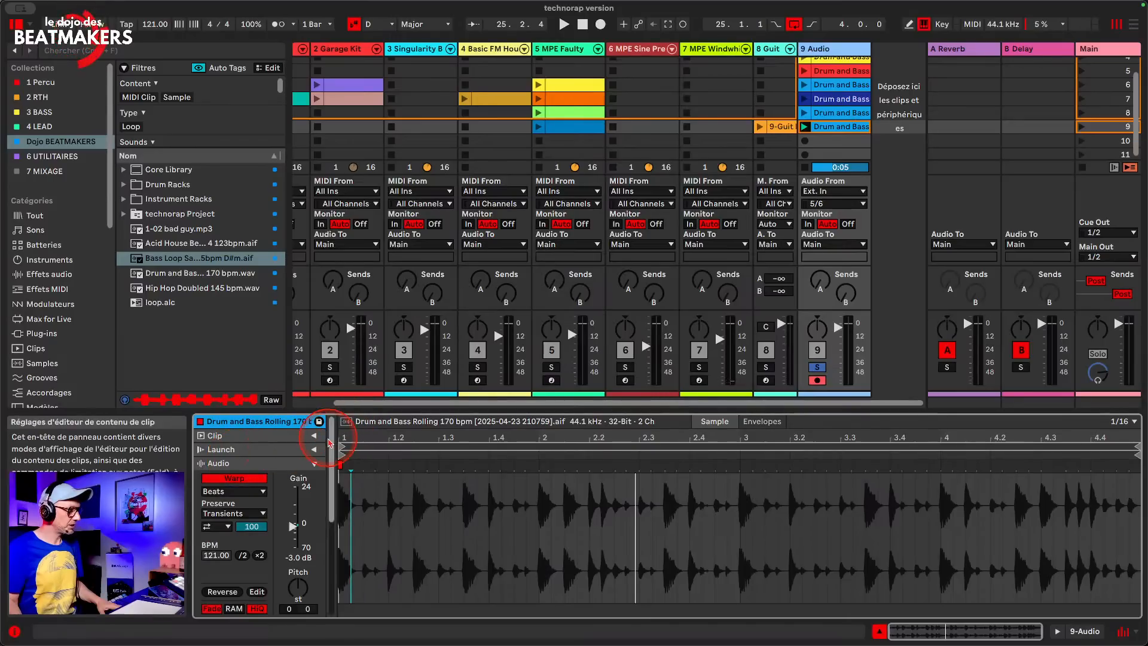
click(246, 436)
click(260, 495)
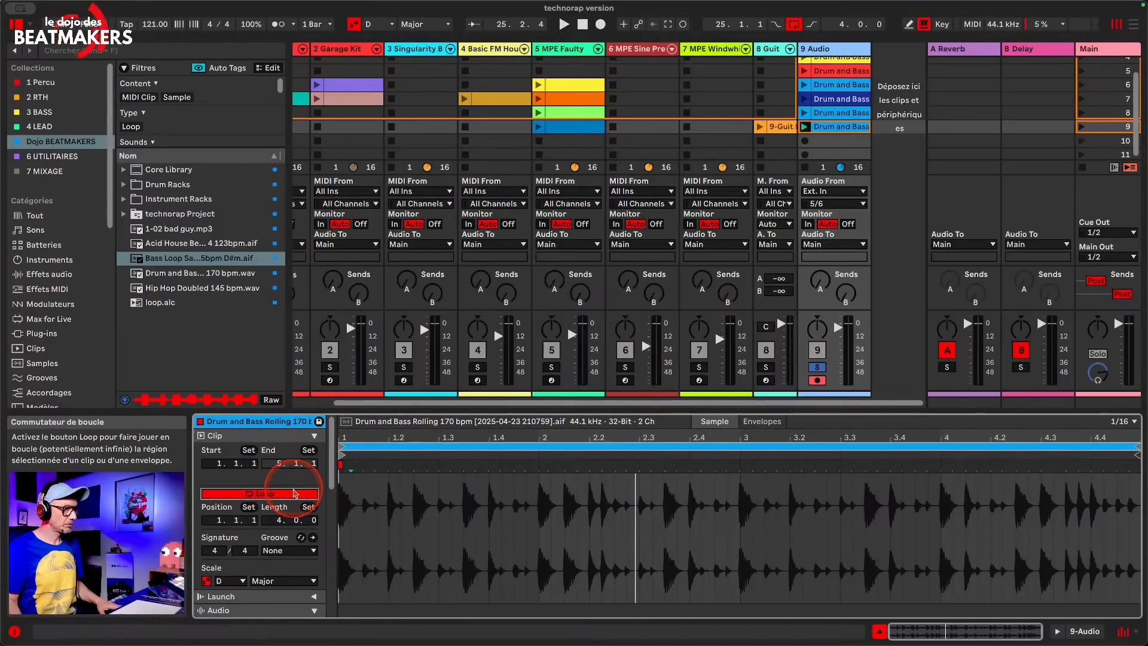